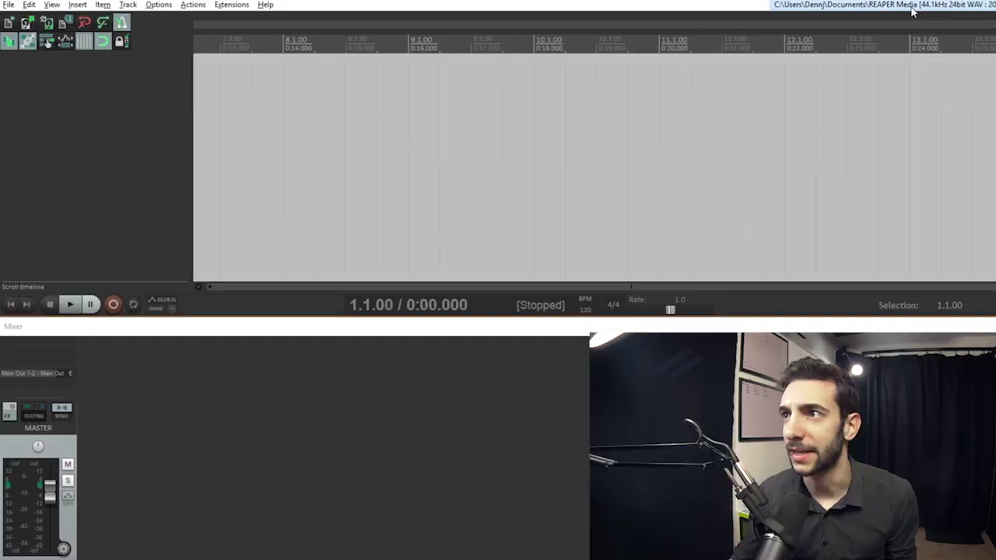
- Review the audio device settings in the preferences and close them without changes
key(ctrl+p)
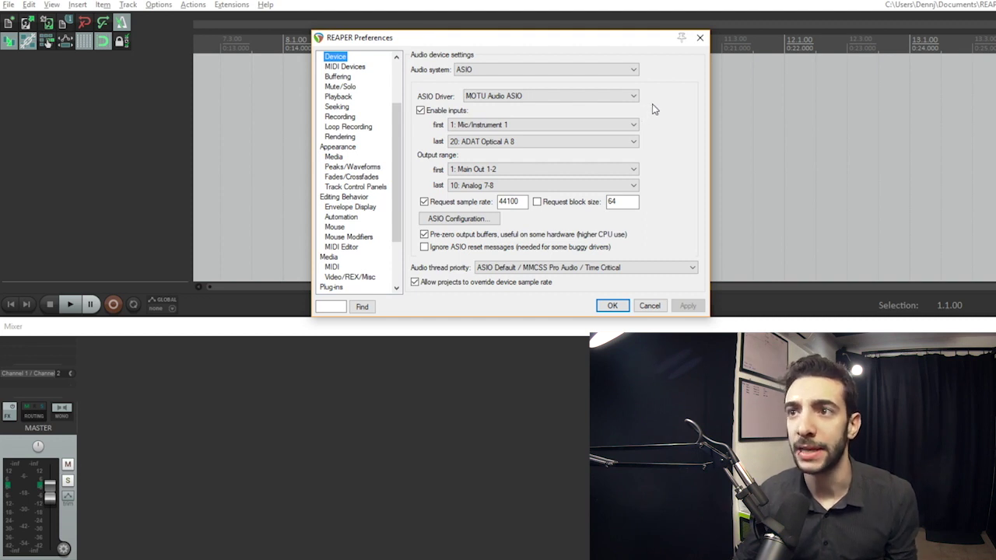
click(700, 37)
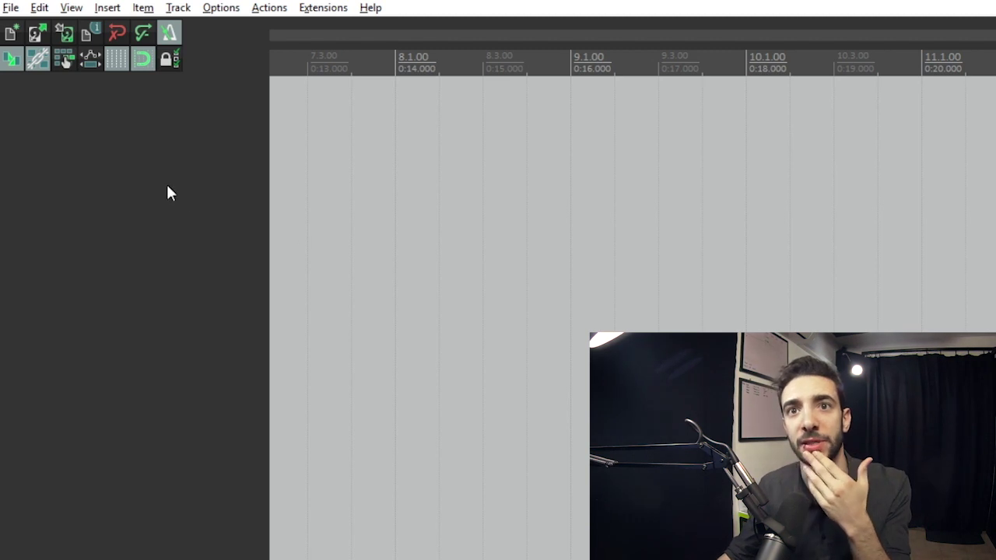
- Add three new tracks to the empty project
double_click(160, 176)
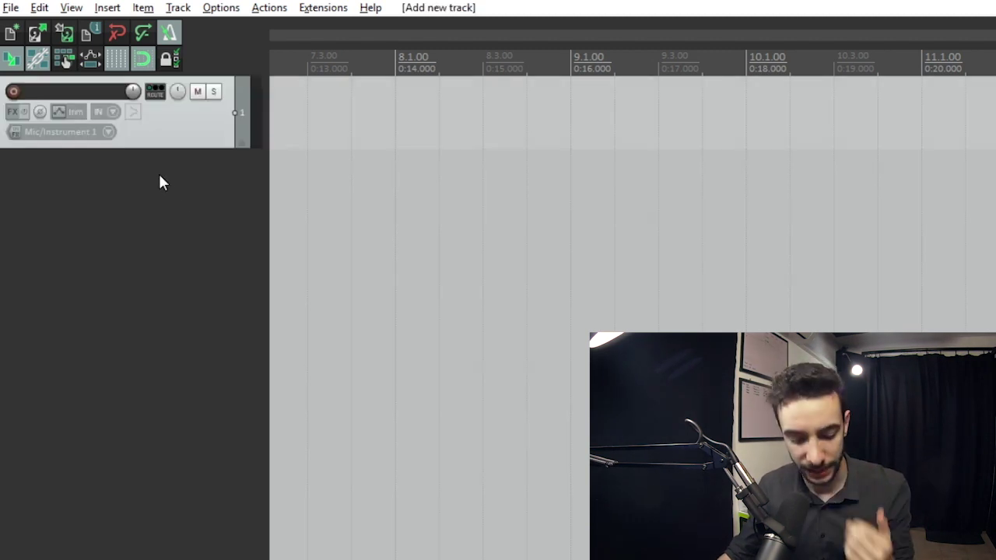
double_click(160, 177)
key(ctrl+t)
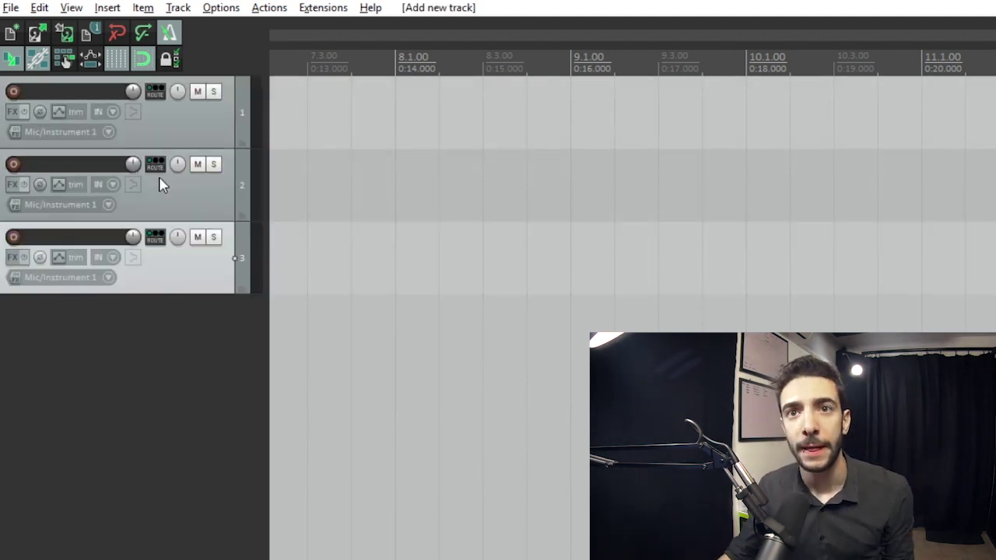
- Select each of the three tracks individually, and extend the selection to all three together
click(168, 123)
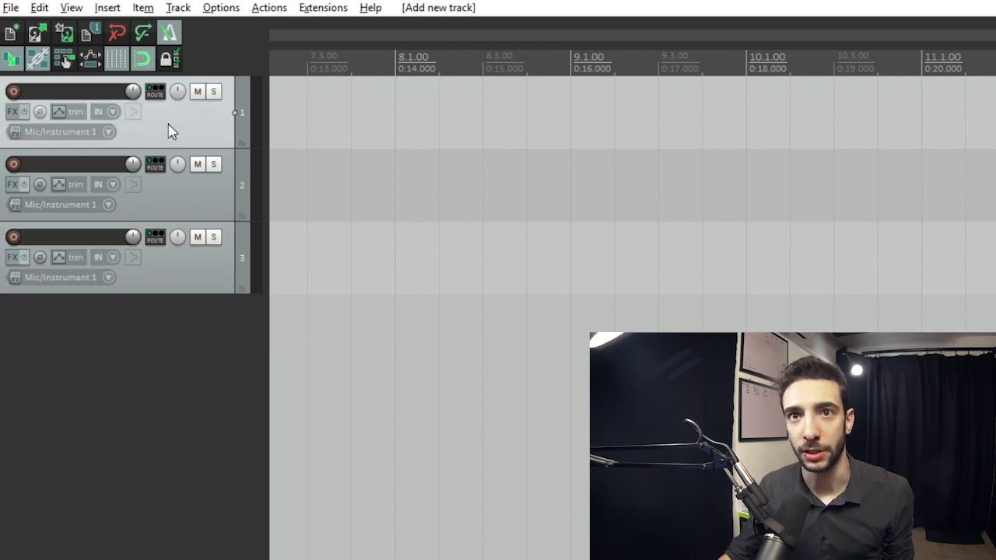
click(224, 192)
click(217, 256)
ctrl+click(222, 183)
ctrl+click(218, 144)
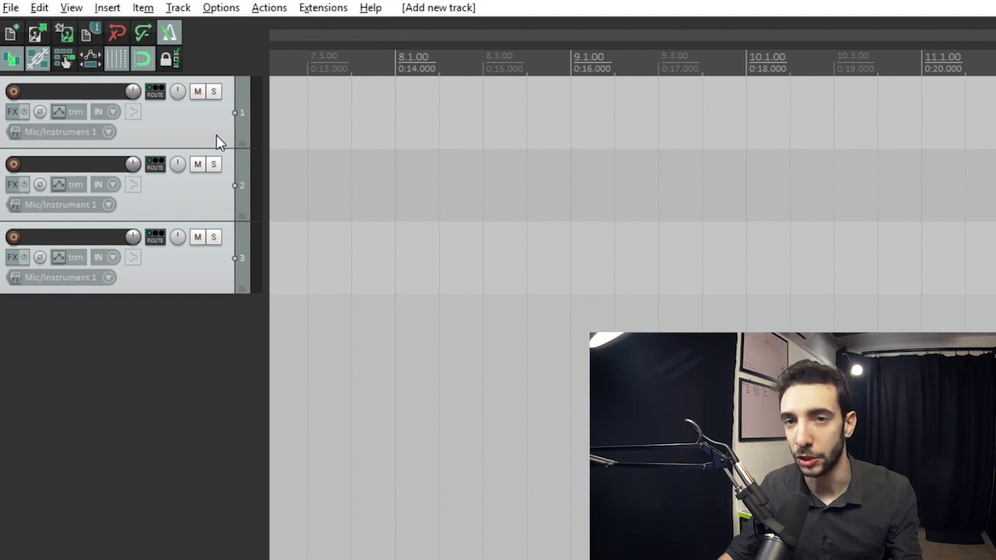
- Name the three tracks 1, 2 and 3 in order
click(83, 97)
double_click(86, 91)
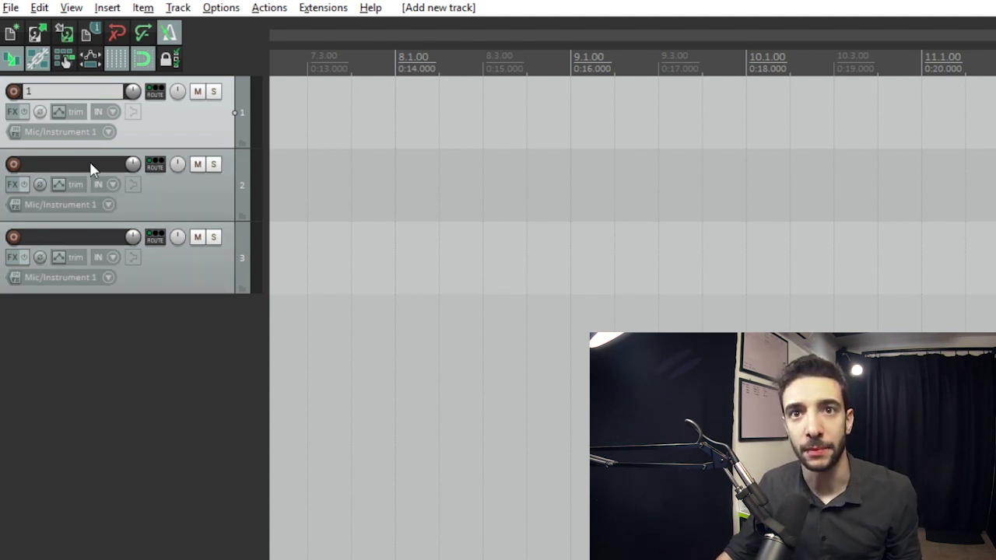
key(Tab)
text(2)
key(Tab)
text(3)
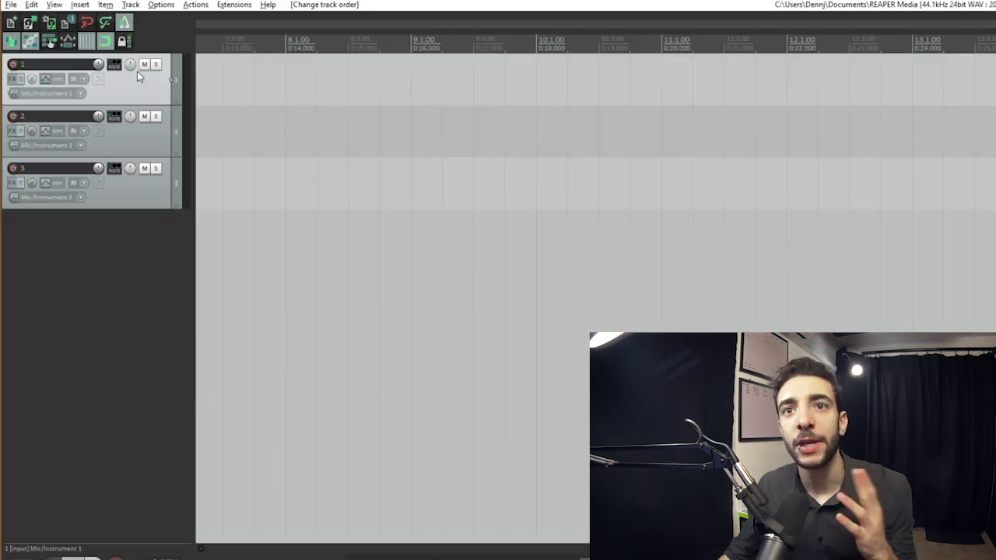
- Try moving track 1 below track 3 and nesting it inside track 3, and undo the reordering
drag(141, 92, 121, 250)
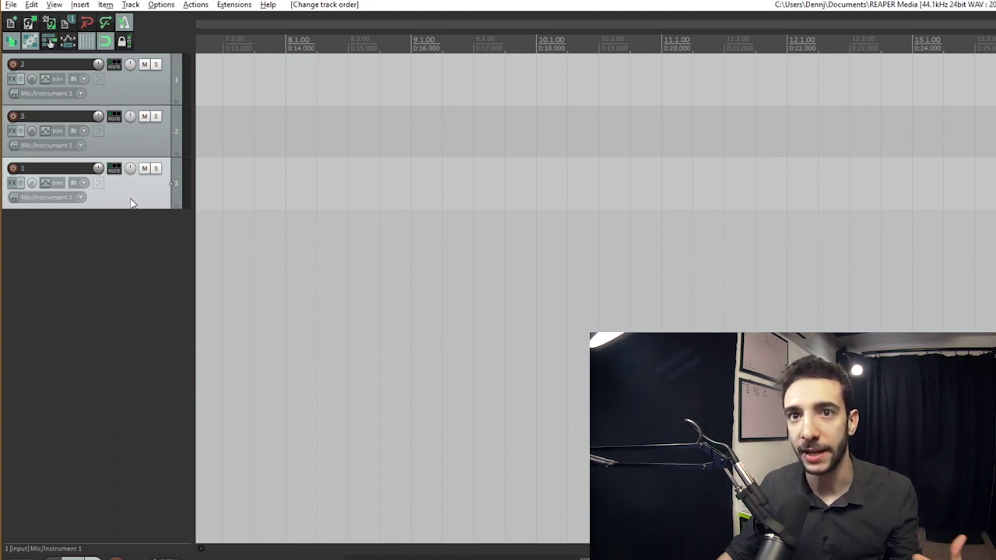
drag(131, 204, 132, 155)
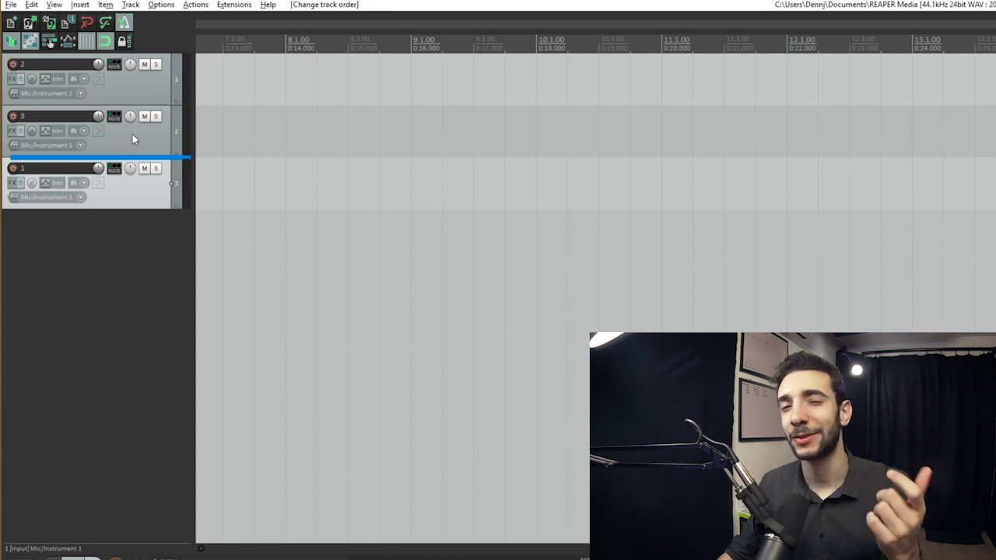
drag(132, 139, 132, 139)
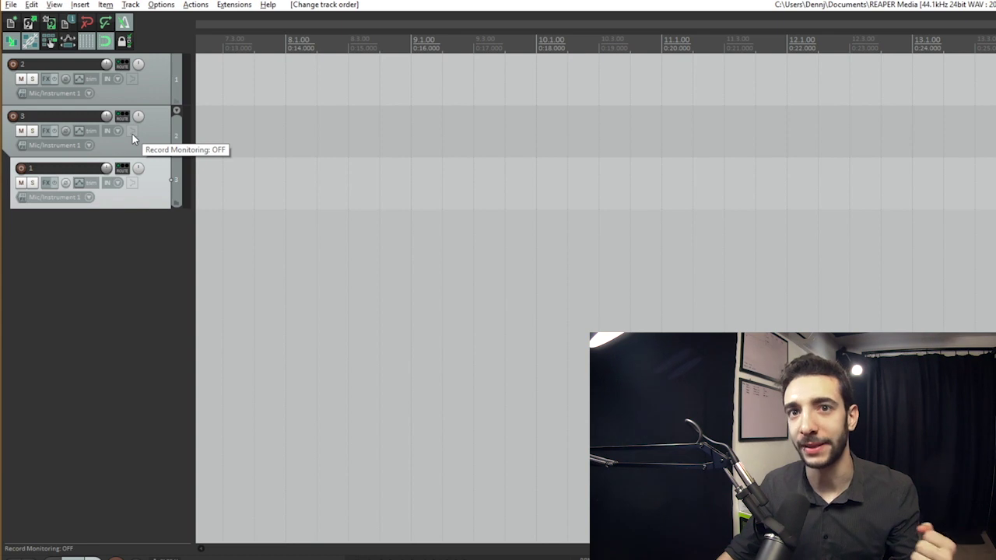
key(ctrl+z)
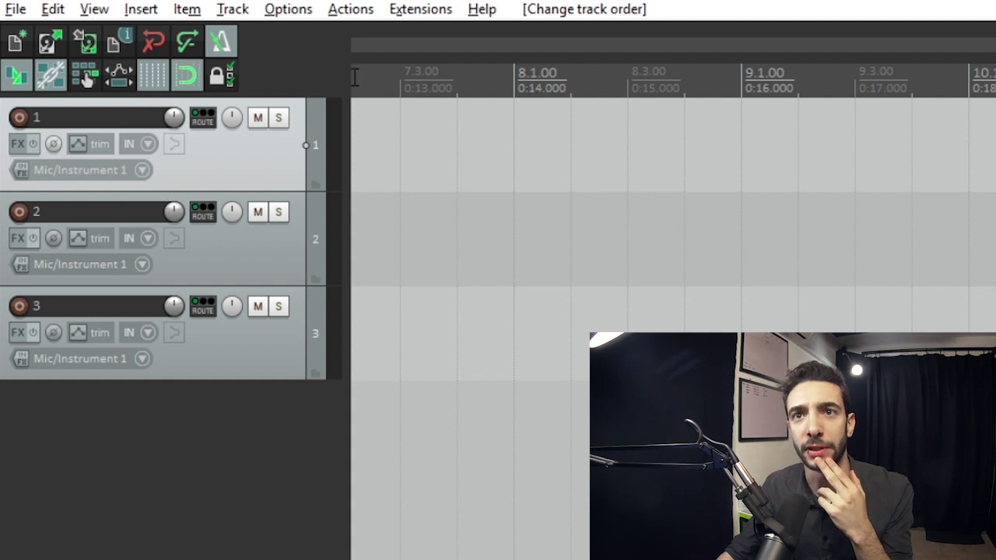
- Widen the track control area and arm track 1 for recording
drag(347, 75, 535, 75)
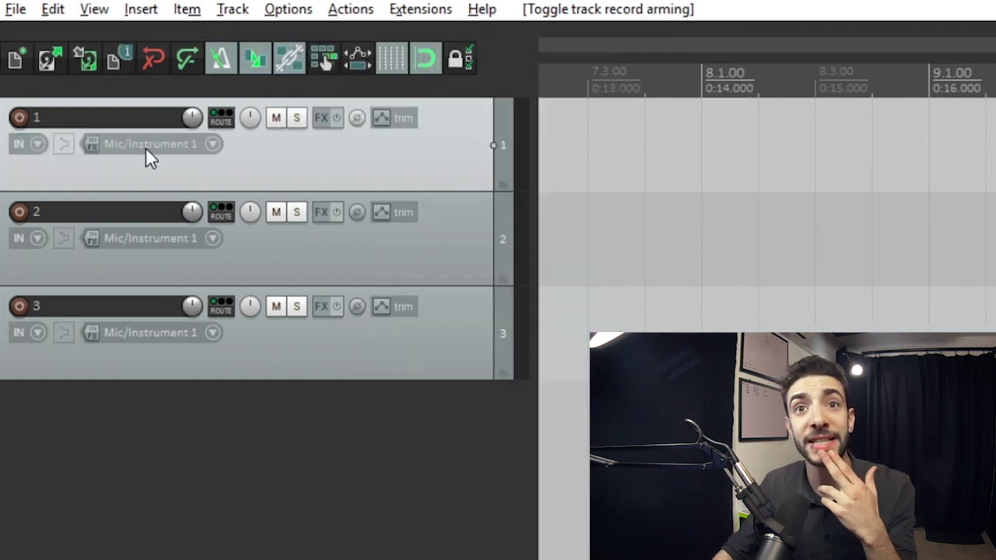
click(20, 118)
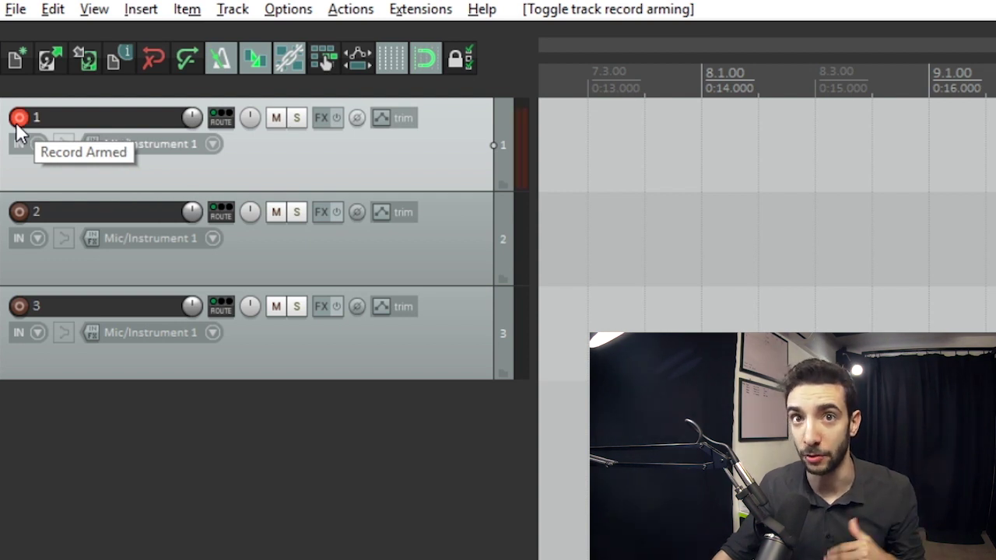
click(18, 126)
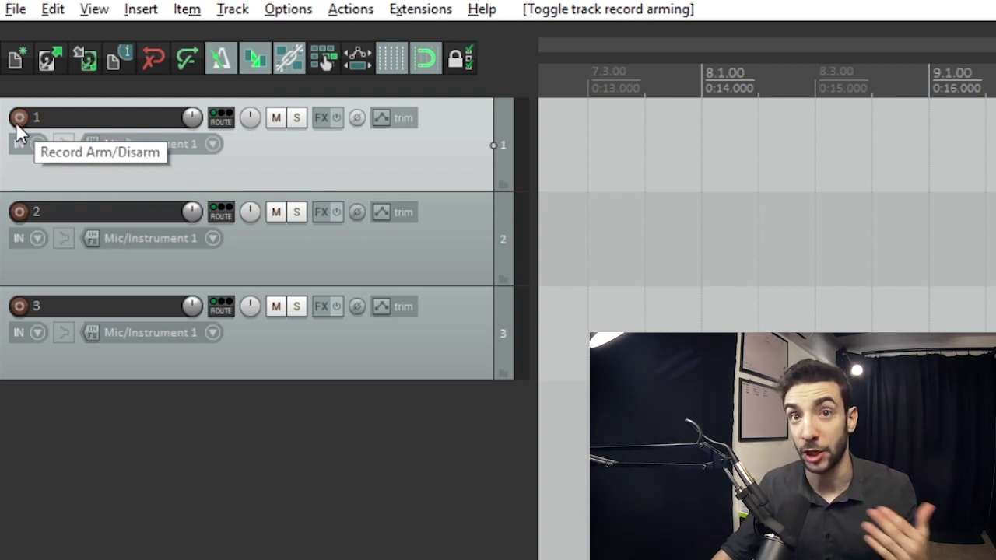
click(17, 127)
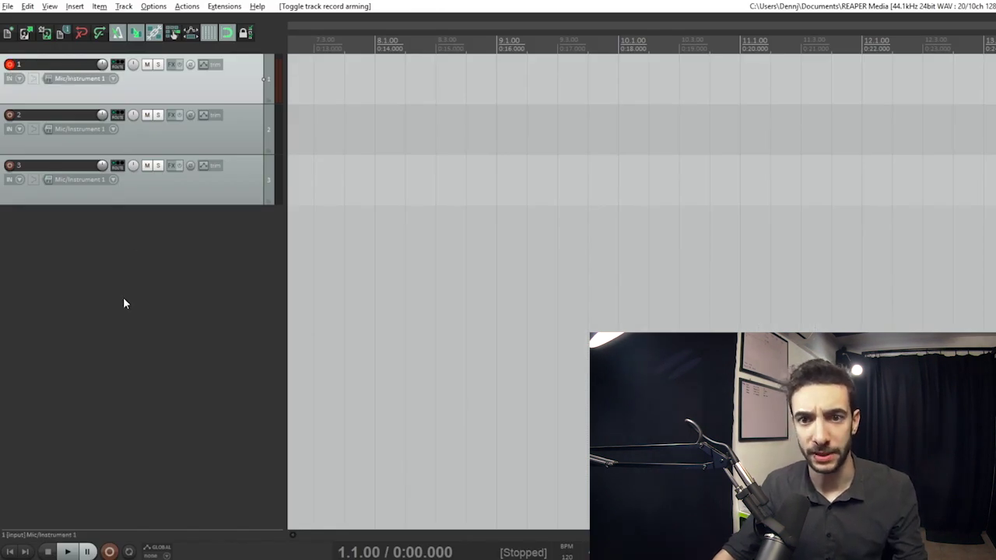
- Record a short take on track 1 and discard the recorded file
click(111, 551)
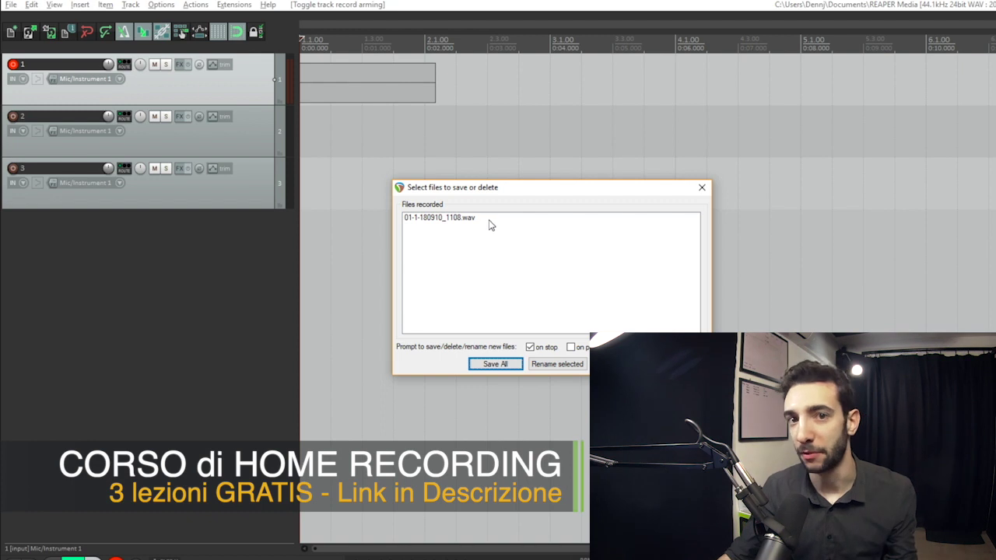
click(614, 363)
click(539, 319)
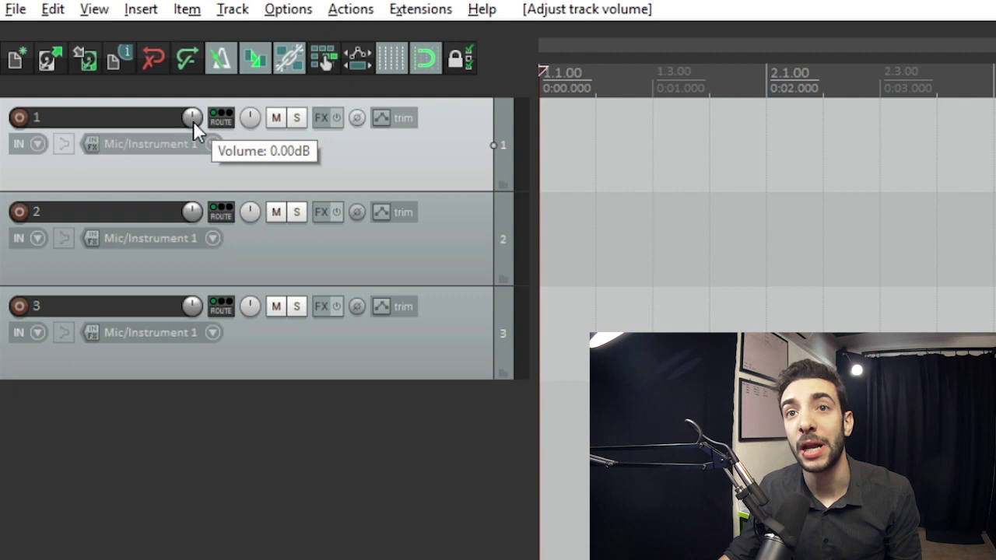
- Raise track 1's volume to about +7.16 dB and reset it to 0.00 dB
mouse_move(193, 120)
mouse_down()
mouse_move(193, 155)
mouse_move(193, 117)
mouse_up()
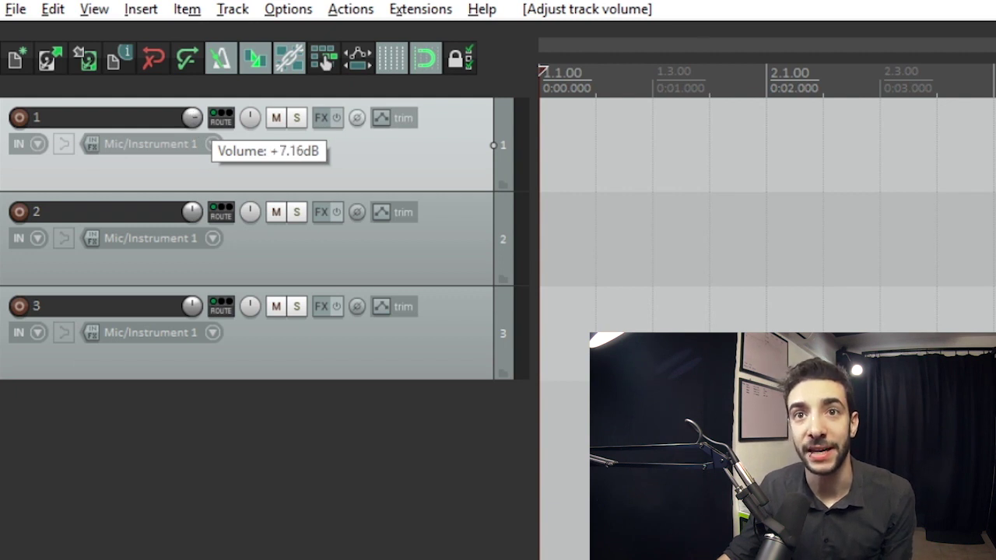
double_click(193, 119)
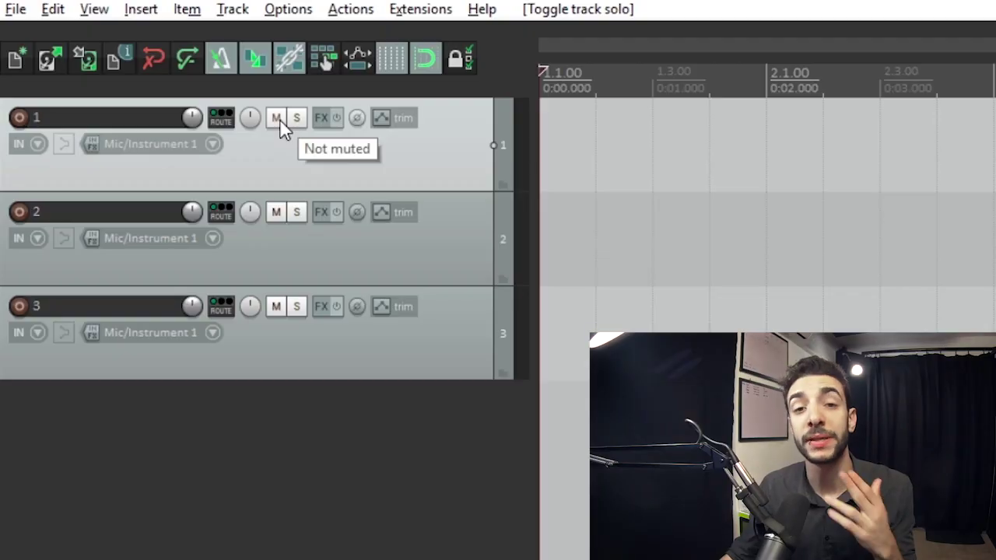
- Mute and unmute track 1, and try soloing tracks 1, 2 and 3 before clearing every solo
click(278, 119)
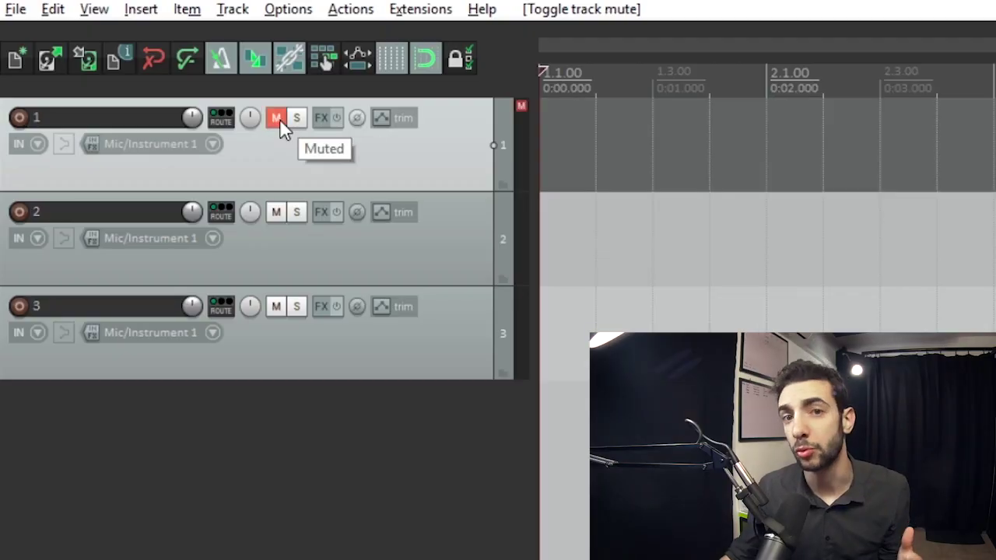
click(279, 118)
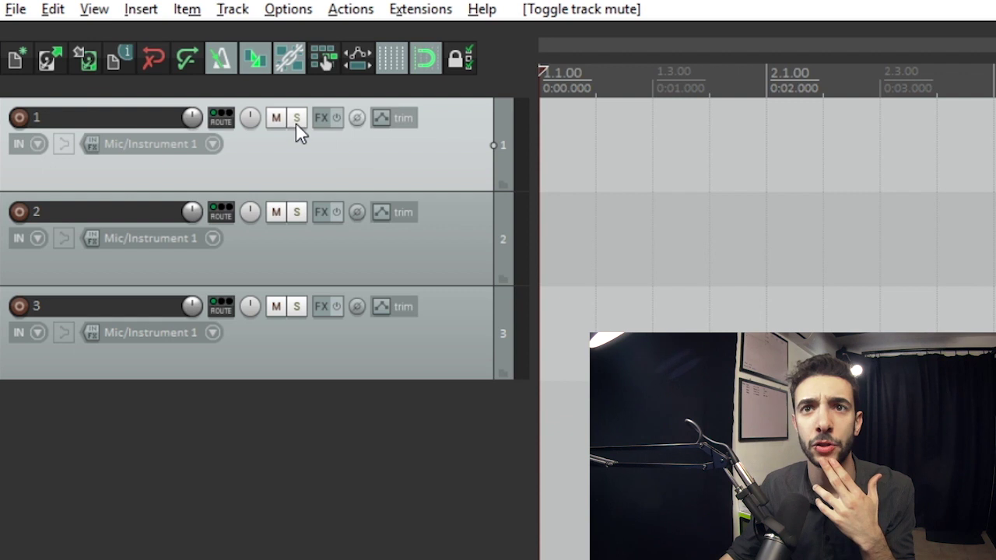
click(295, 123)
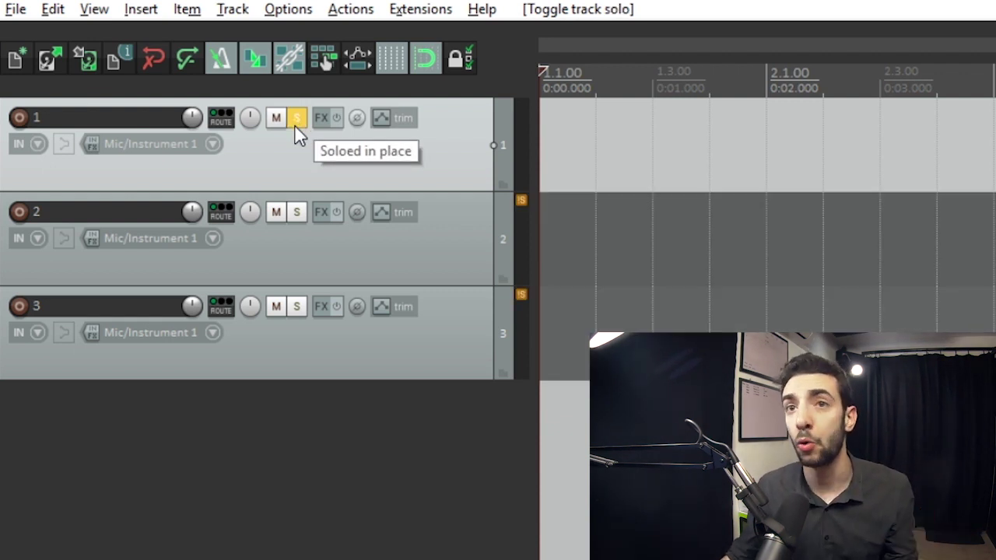
click(304, 208)
click(299, 309)
click(299, 309)
click(297, 212)
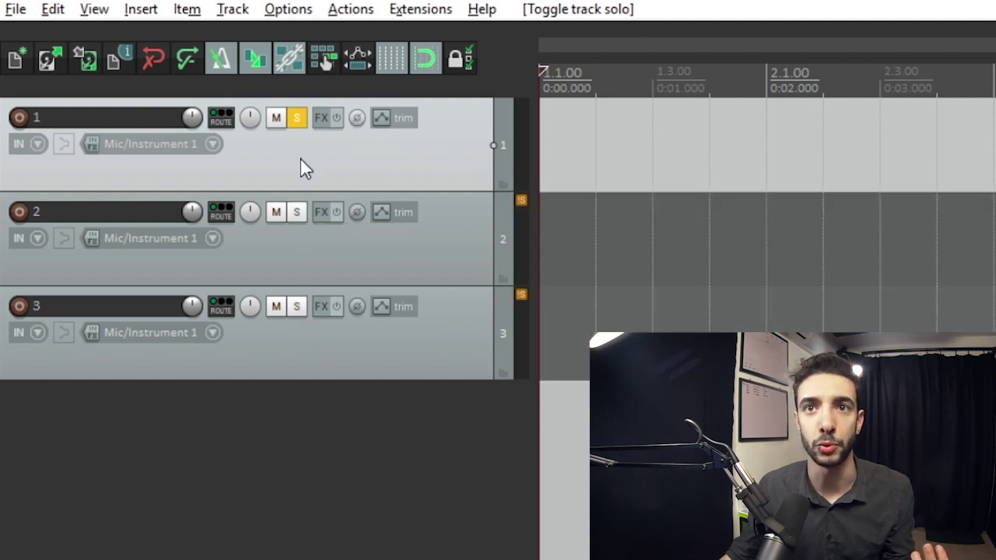
click(296, 118)
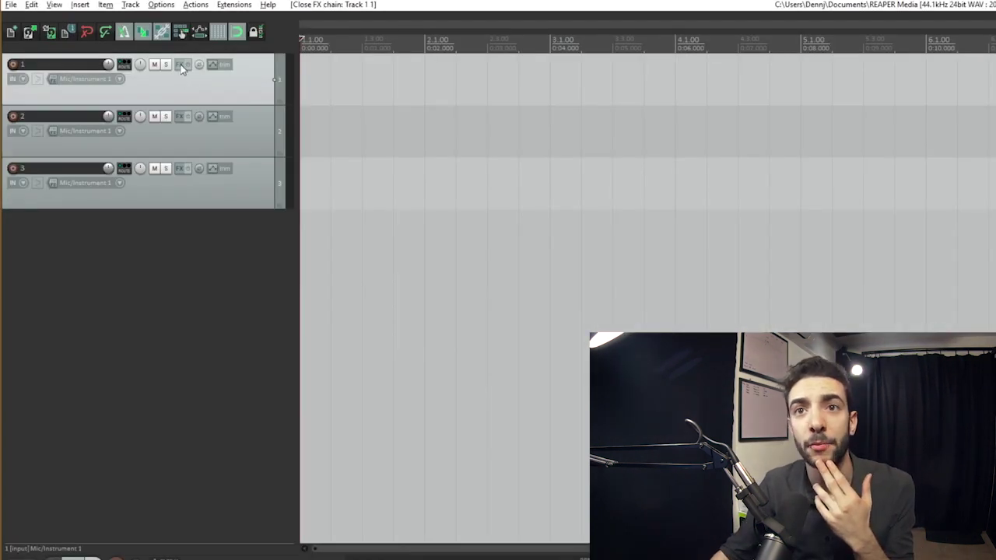
- Add the JS: Volume Adjustment effect to track 1 and raise its Adjustment (dB) parameter
click(180, 64)
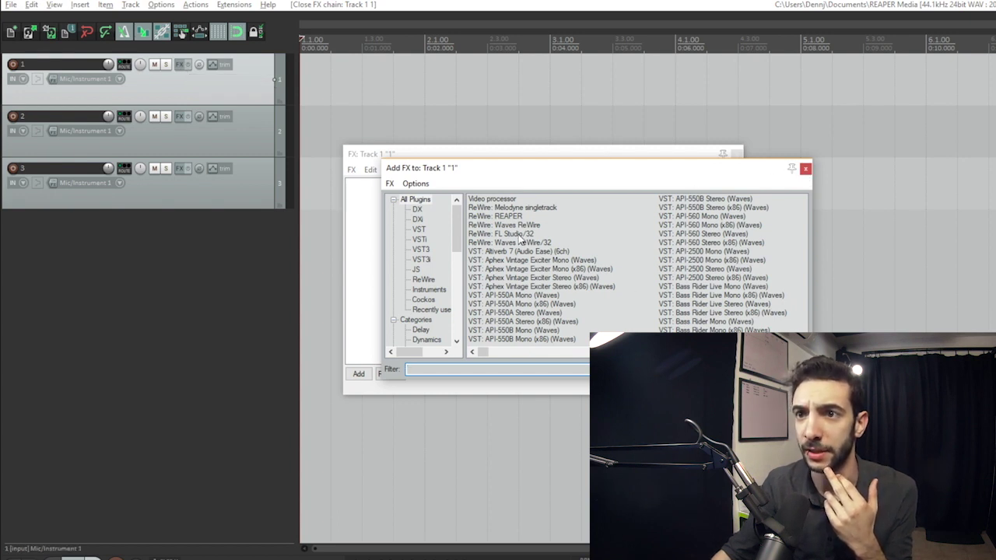
scroll(591, 272, down, 5)
scroll(596, 302, down, 5)
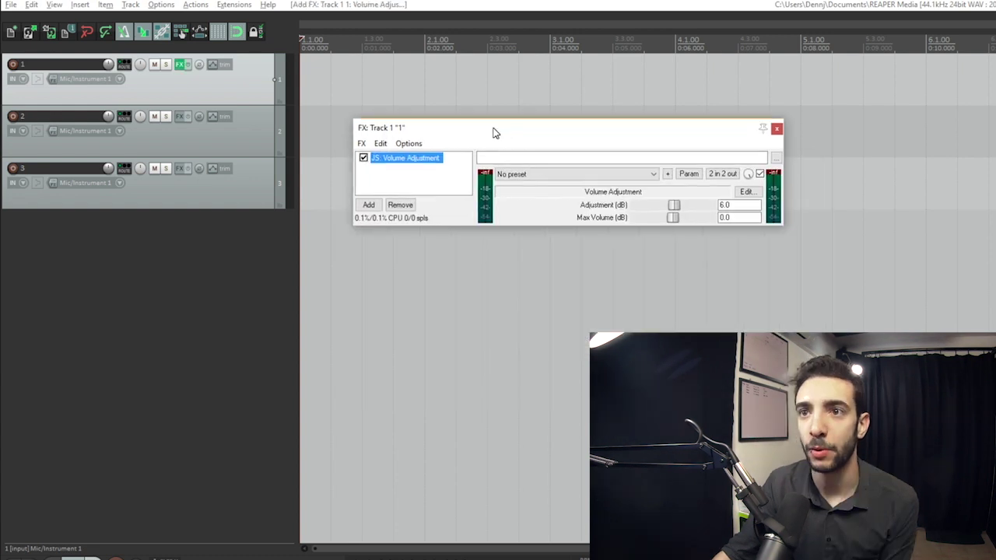
drag(494, 133, 502, 153)
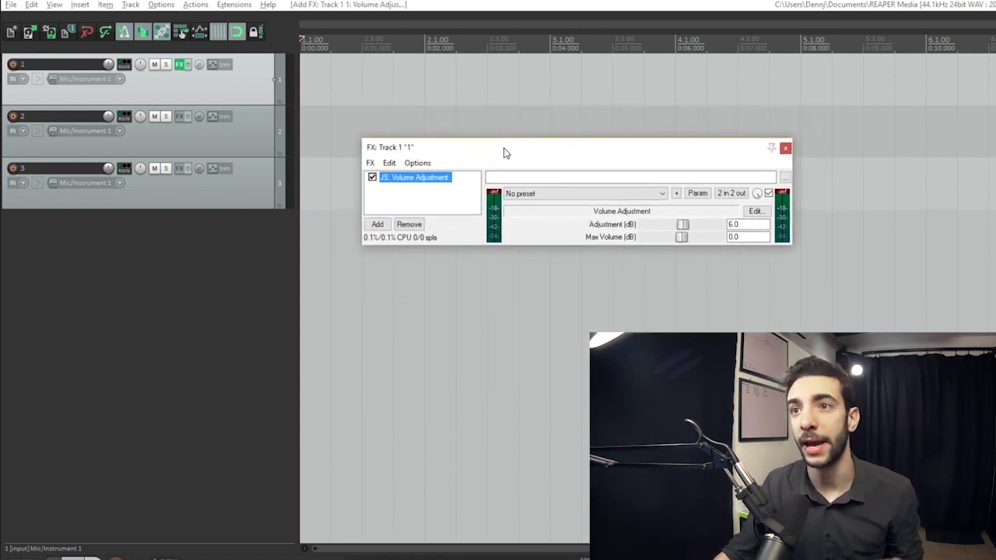
drag(682, 224, 698, 226)
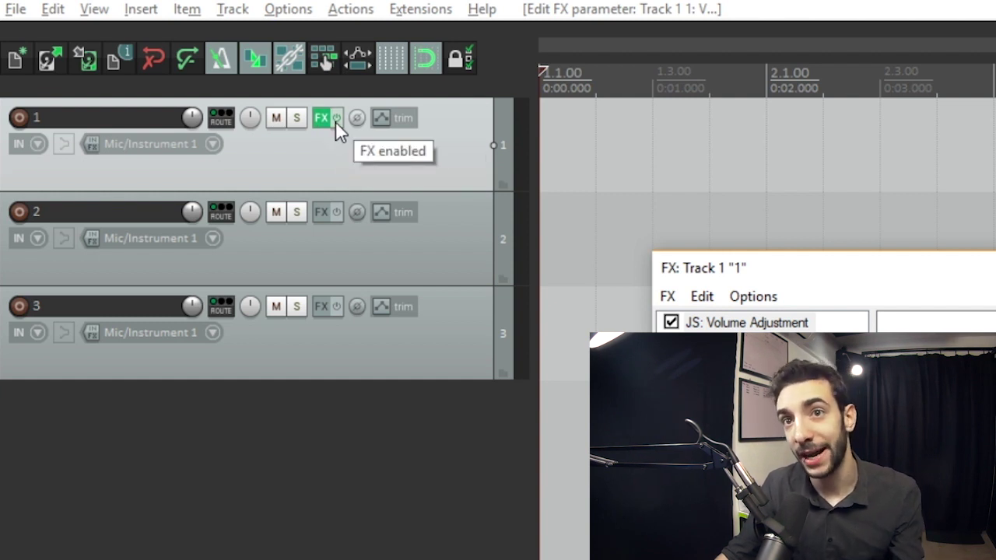
- Bypass and re-enable track 1's effects, and toggle the track's phase inversion
click(335, 118)
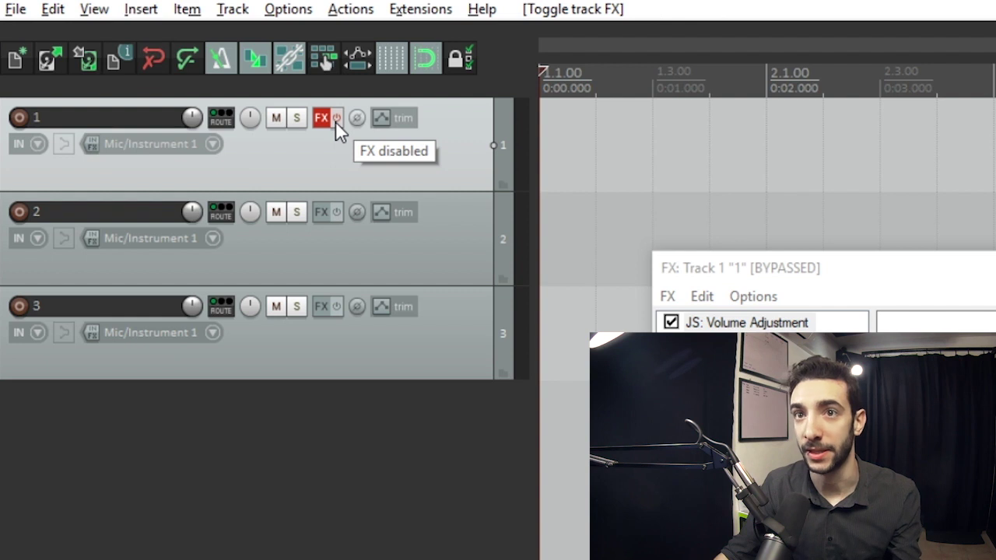
click(335, 120)
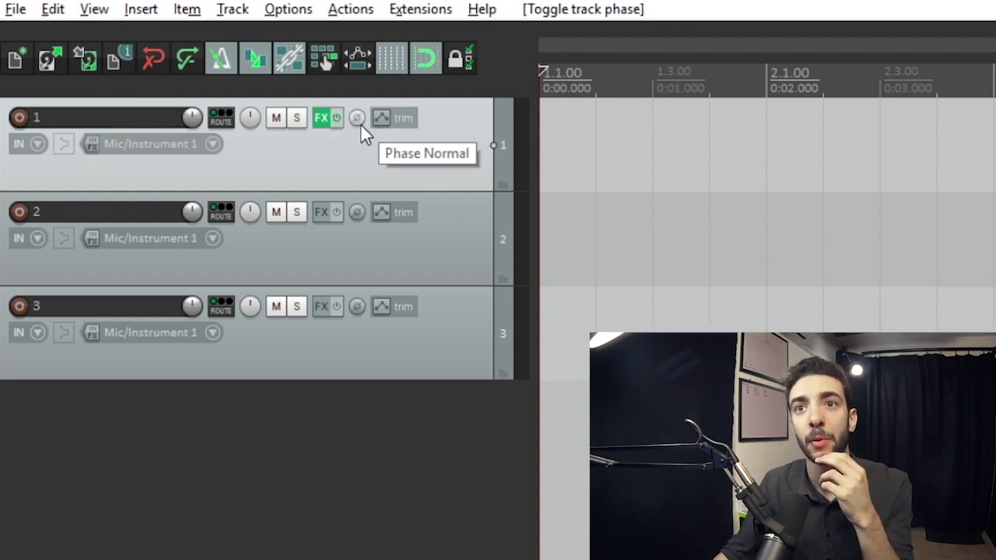
click(357, 119)
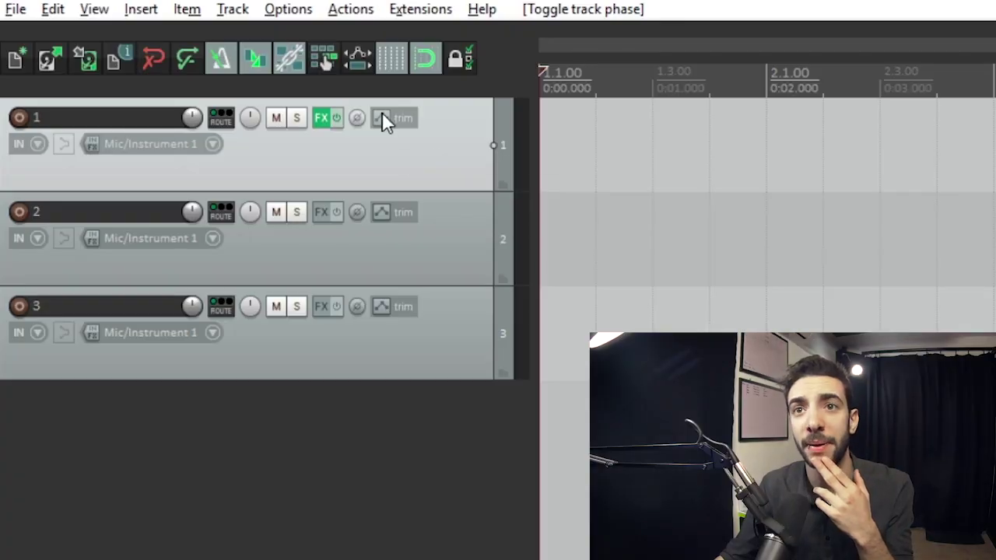
- View the automation envelope options for track 1 and close them
click(382, 114)
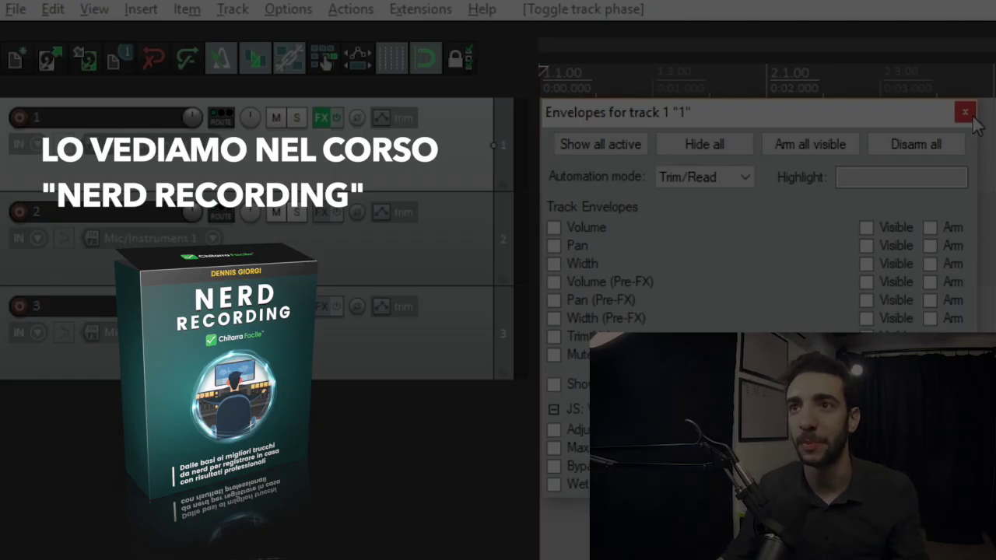
click(964, 113)
- View the mono, stereo and MIDI input options available for track 1
click(168, 146)
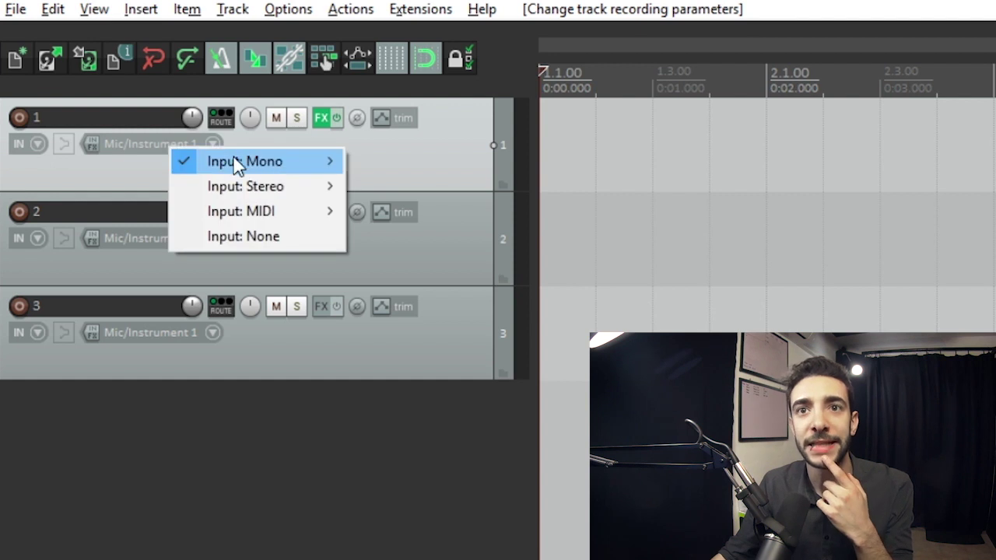
mouse_move(238, 168)
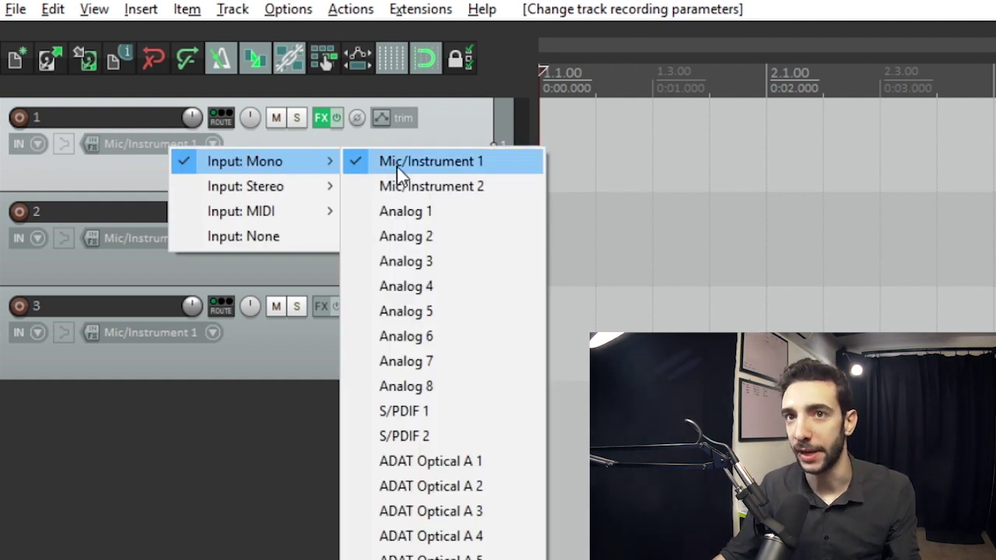
mouse_move(279, 211)
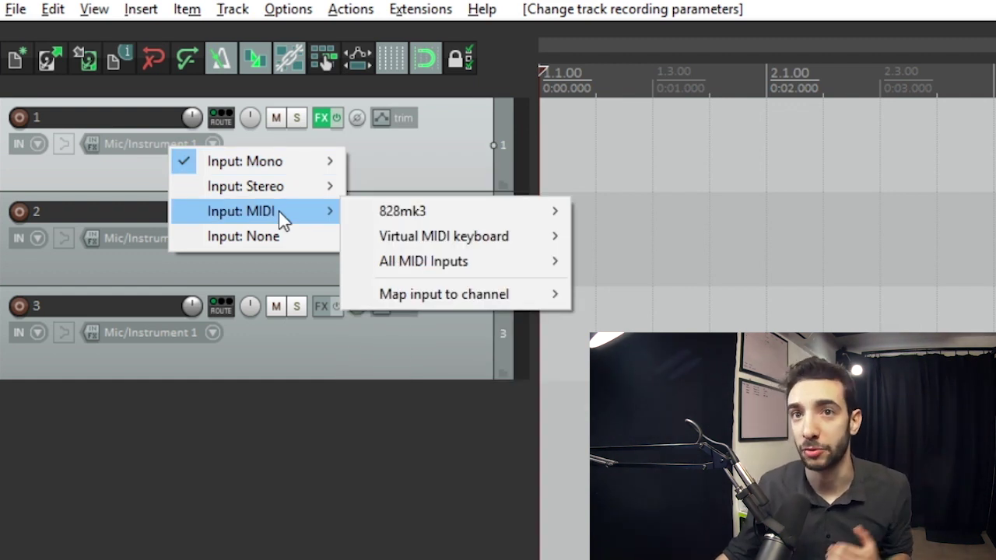
mouse_move(278, 194)
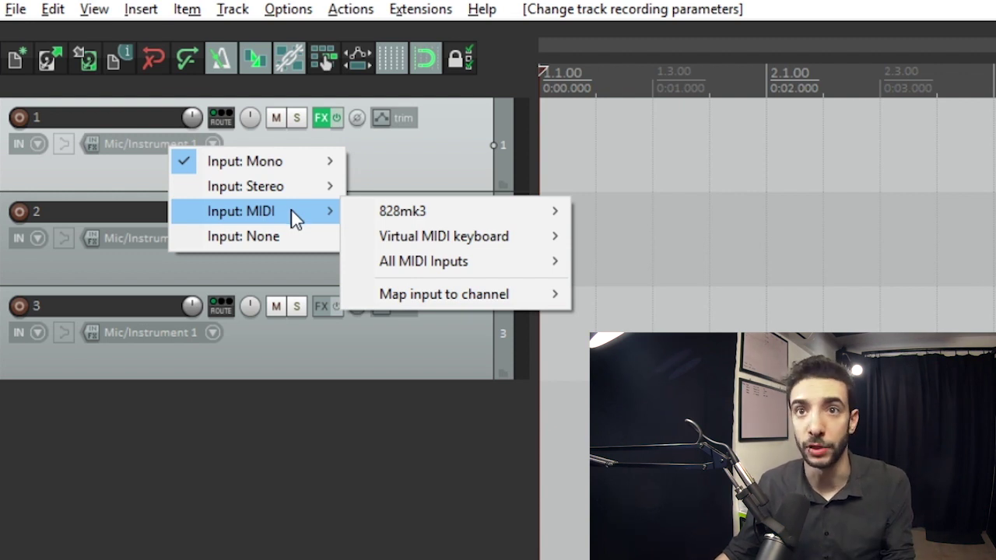
- Cycle track 1's record monitoring through its modes back to OFF, and view the track's record mode options
click(65, 153)
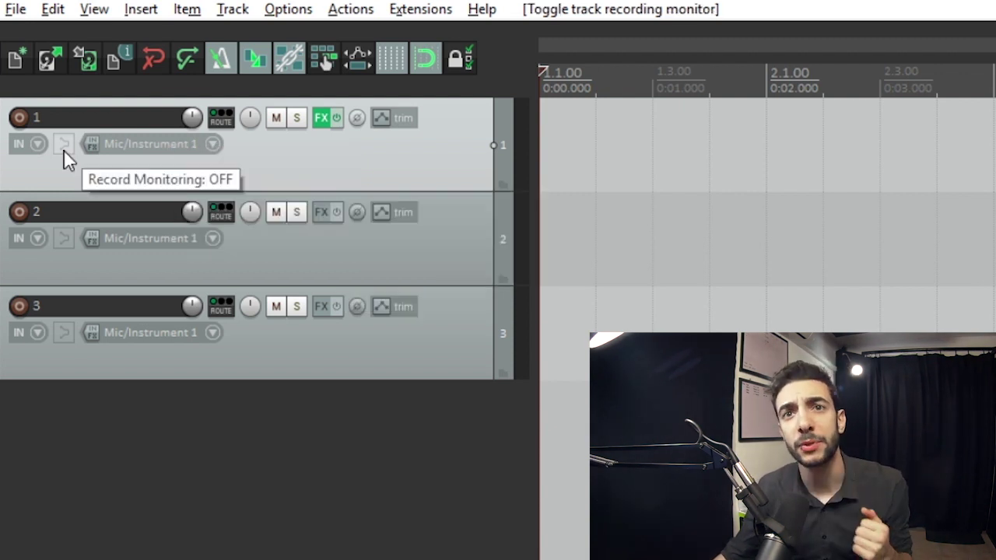
click(64, 152)
click(65, 152)
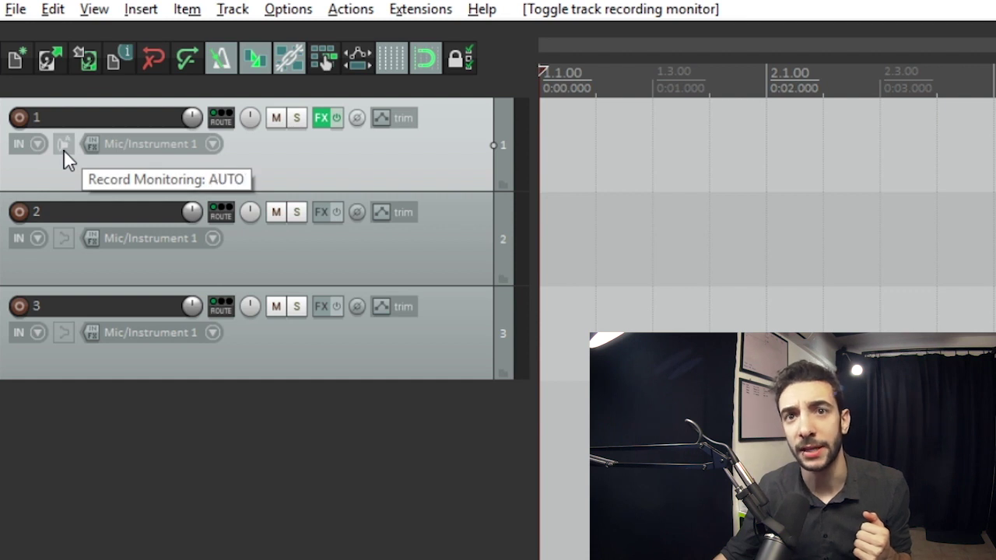
click(64, 151)
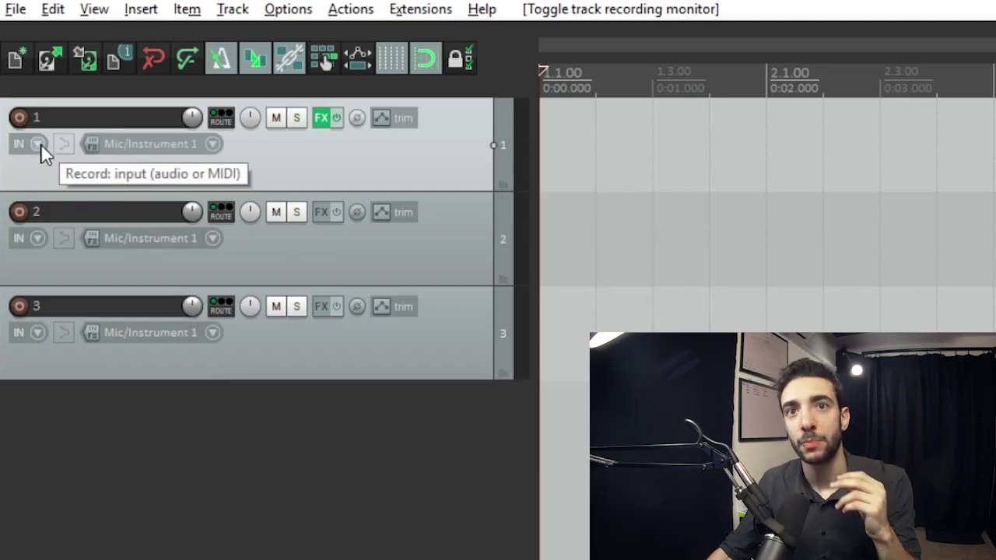
click(40, 143)
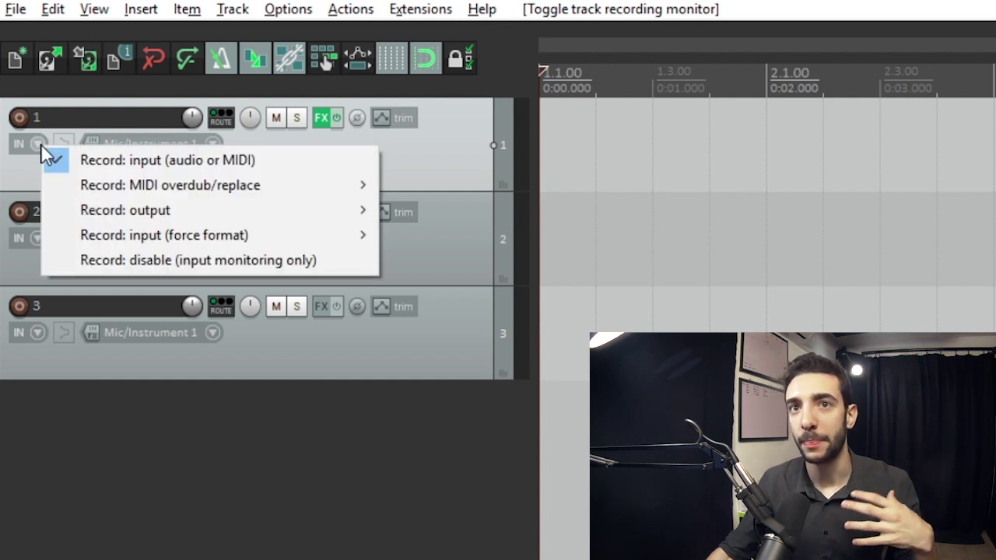
mouse_move(204, 191)
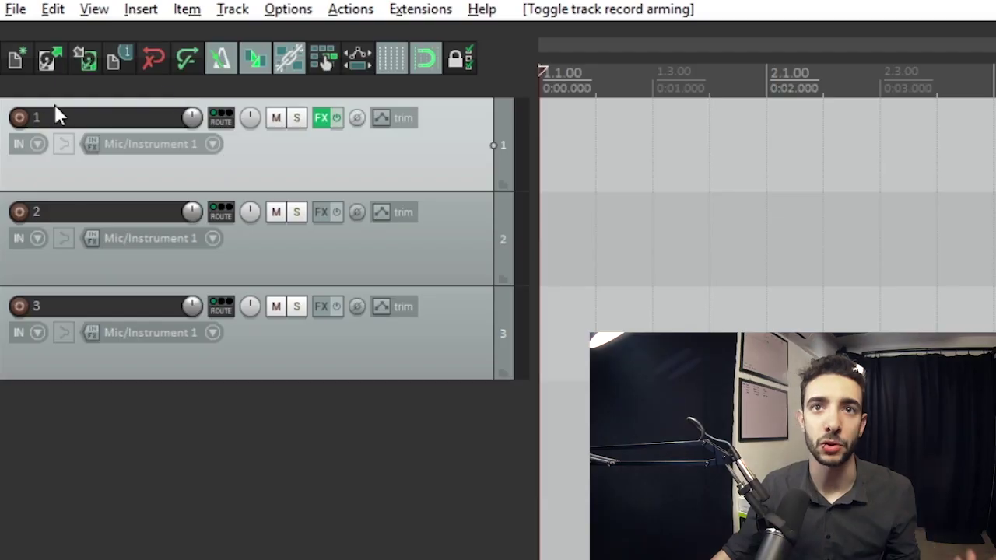
- Toggle the metronome and start playback to hear it
click(221, 62)
click(222, 62)
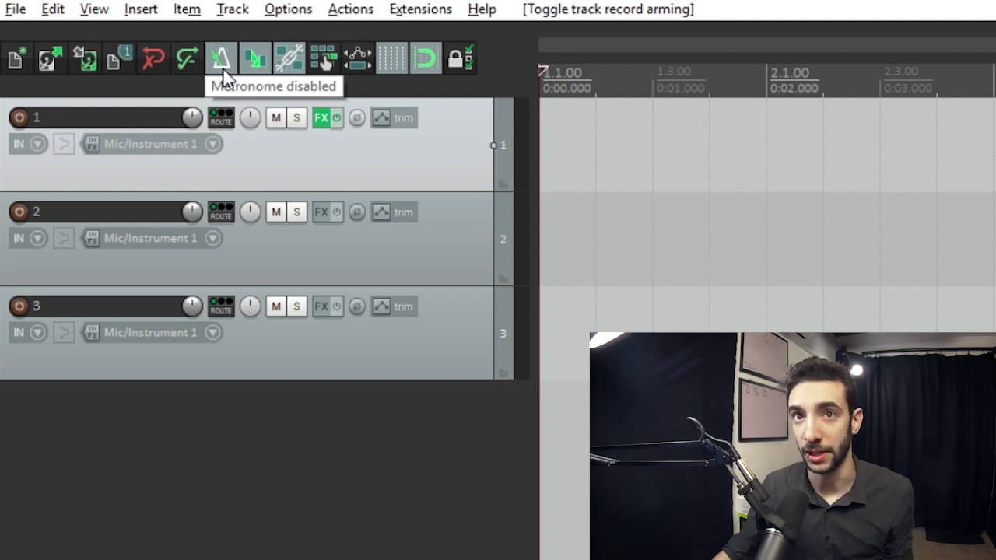
key(space)
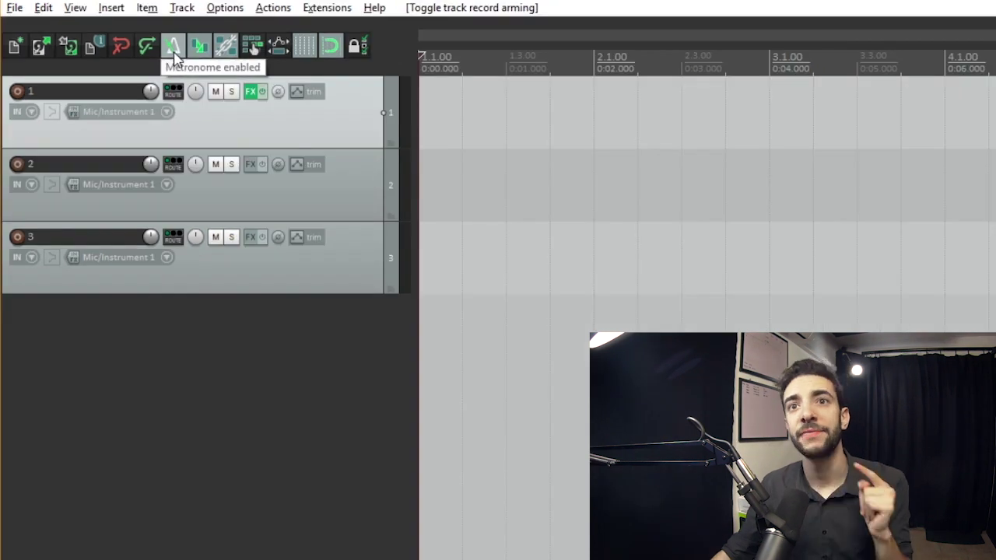
- Open the metronome and pre-roll settings and adjust the primary beat volume
right_click(223, 69)
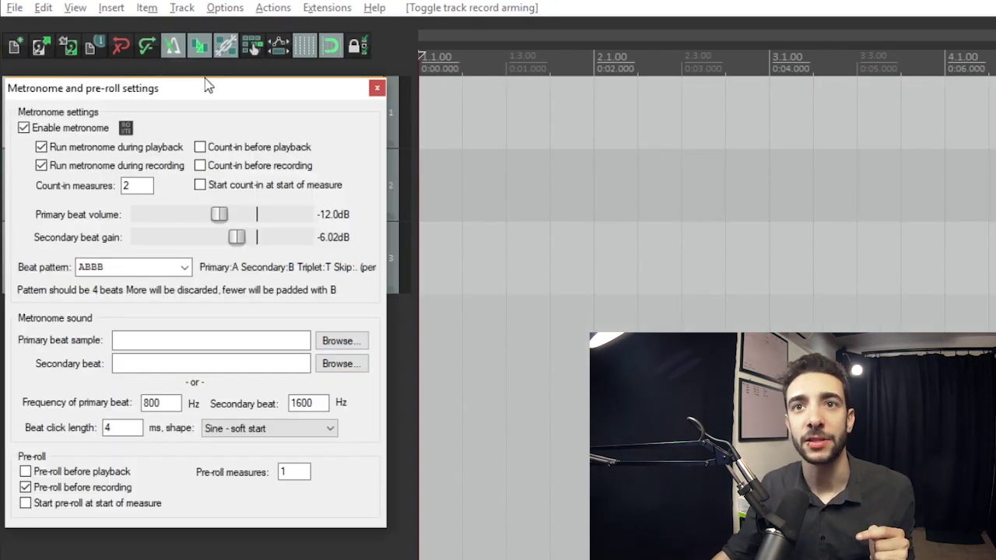
drag(226, 94, 638, 132)
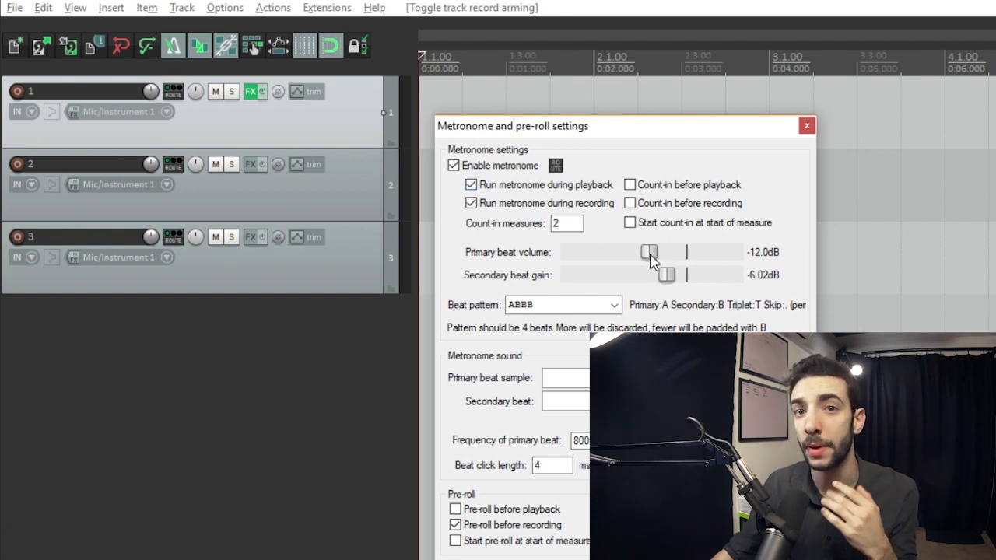
drag(650, 259, 659, 259)
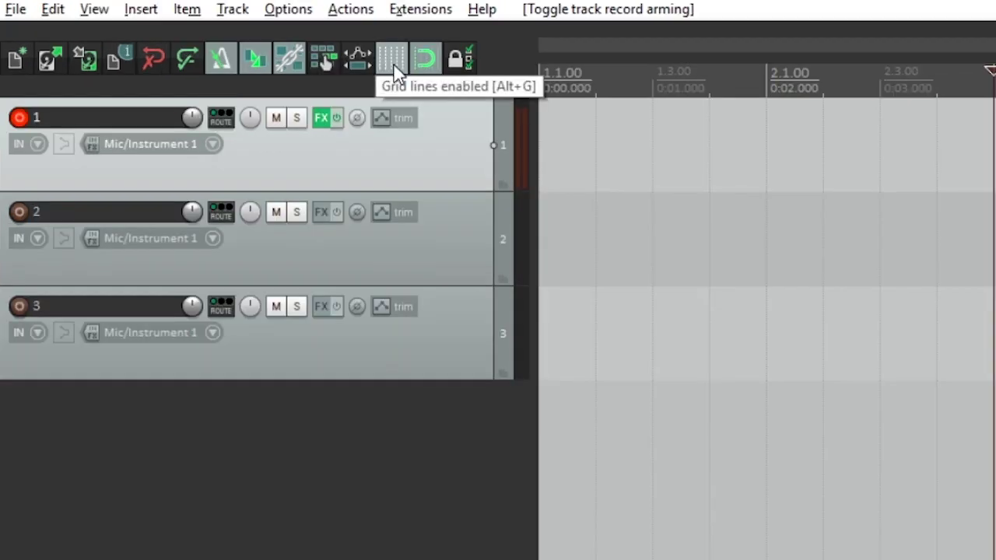
- Toggle the grid lines off and on several times, leaving them enabled
click(391, 58)
click(391, 59)
click(391, 58)
click(392, 58)
click(392, 62)
- View the grid line spacing choices in the Snap/Grid settings and close them without changes
right_click(400, 66)
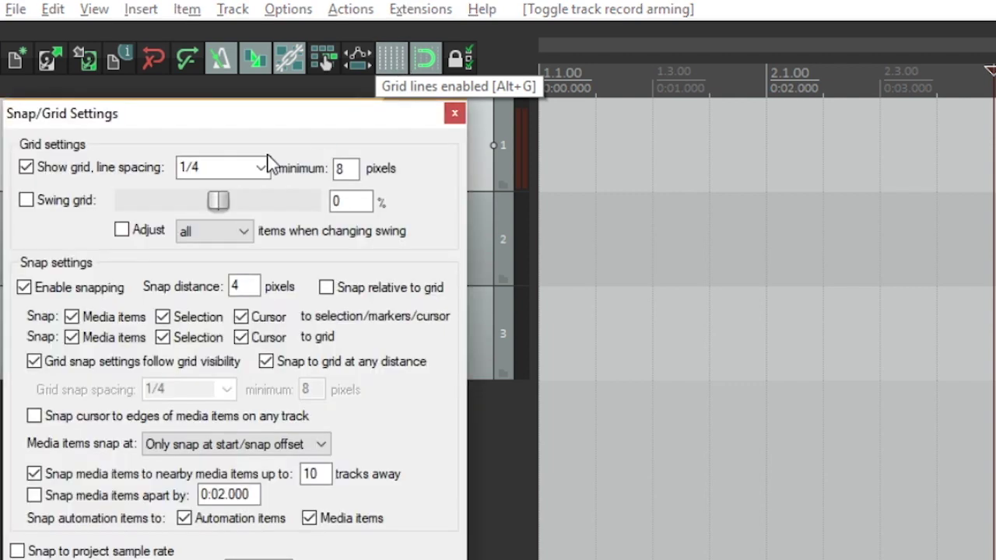
drag(267, 138, 807, 238)
click(795, 268)
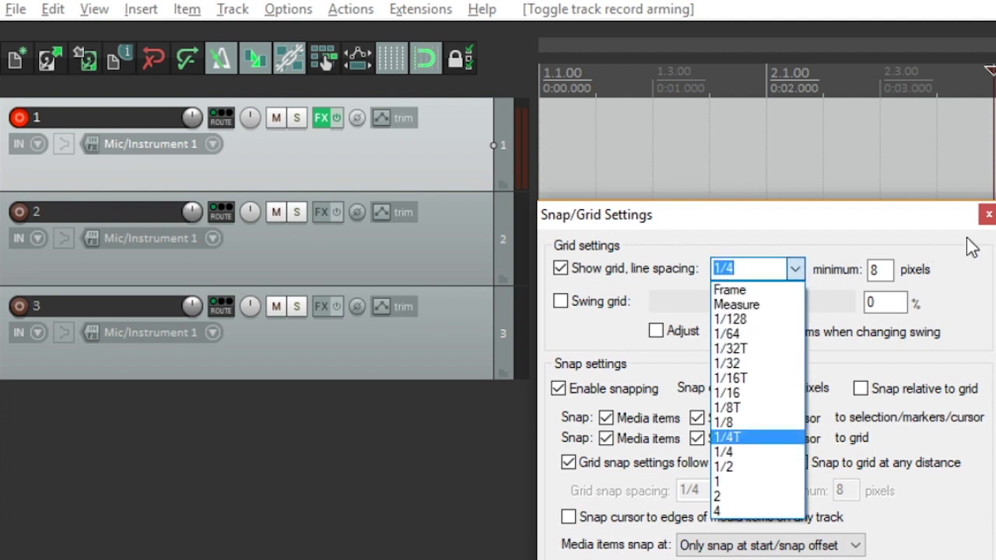
click(985, 217)
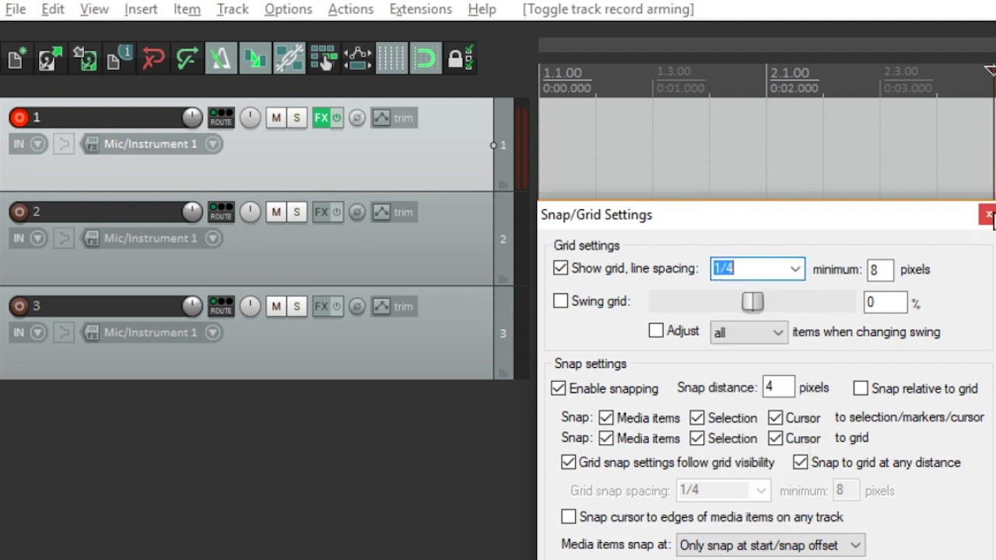
click(988, 215)
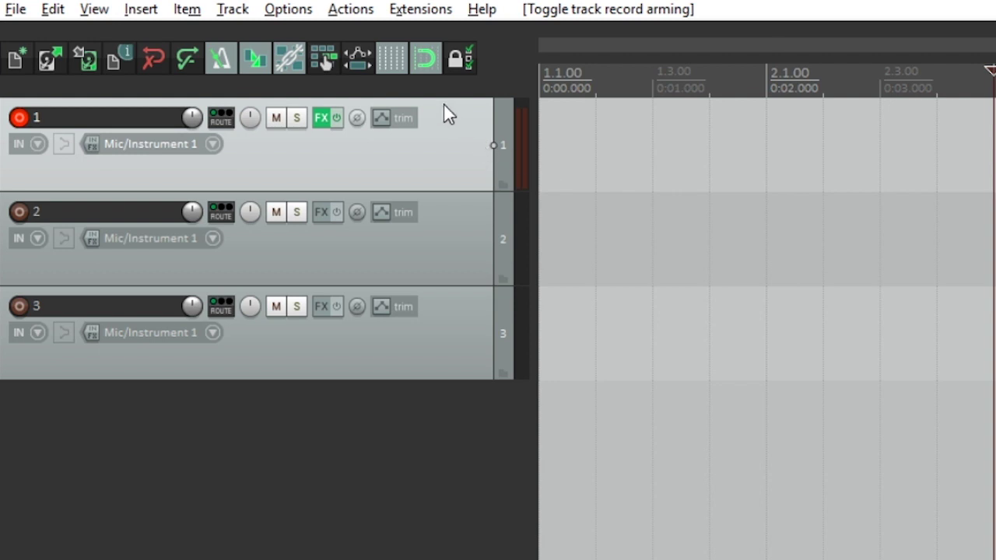
- Move the recorded item on track 1 along the timeline with snapping enabled, and again with snapping disabled
click(426, 54)
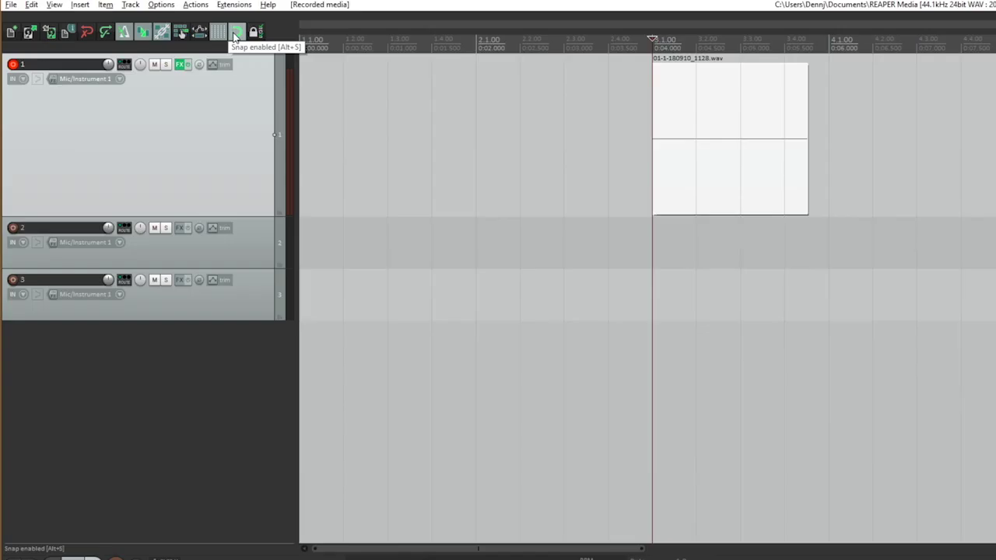
mouse_move(700, 180)
mouse_down()
mouse_move(562, 196)
mouse_move(692, 195)
mouse_up()
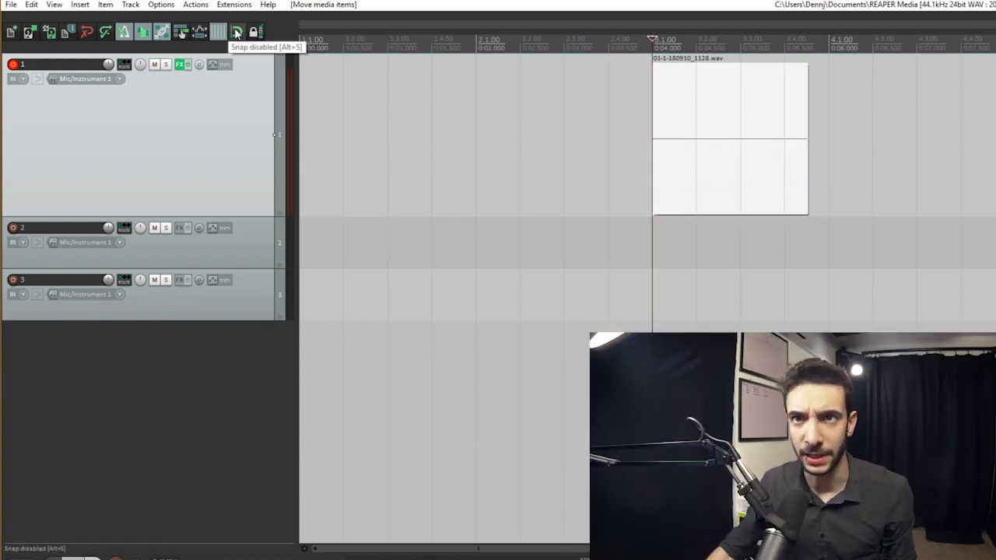
drag(736, 147, 738, 192)
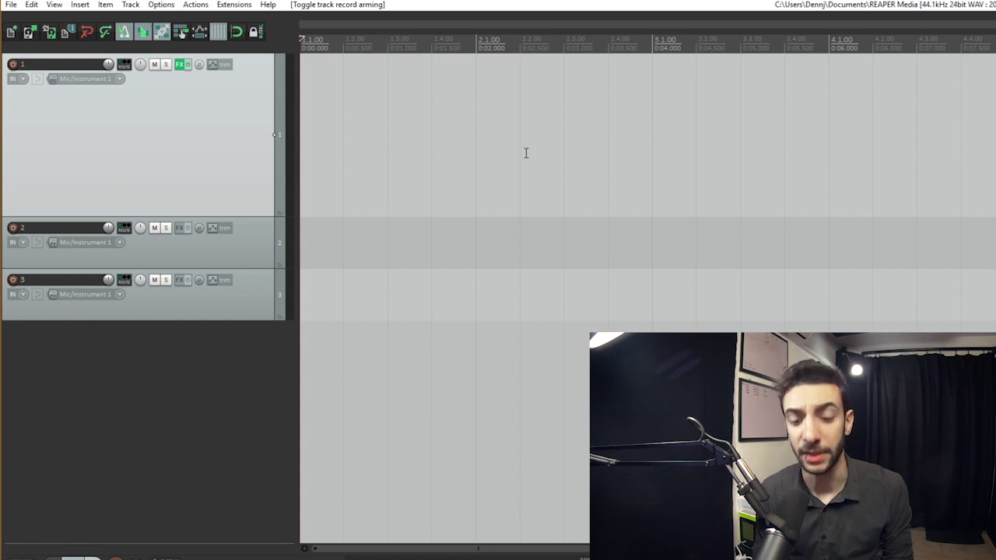
- Show, hide and reopen the mixer, and select track 2 and track 1 in it
key(ctrl+m)
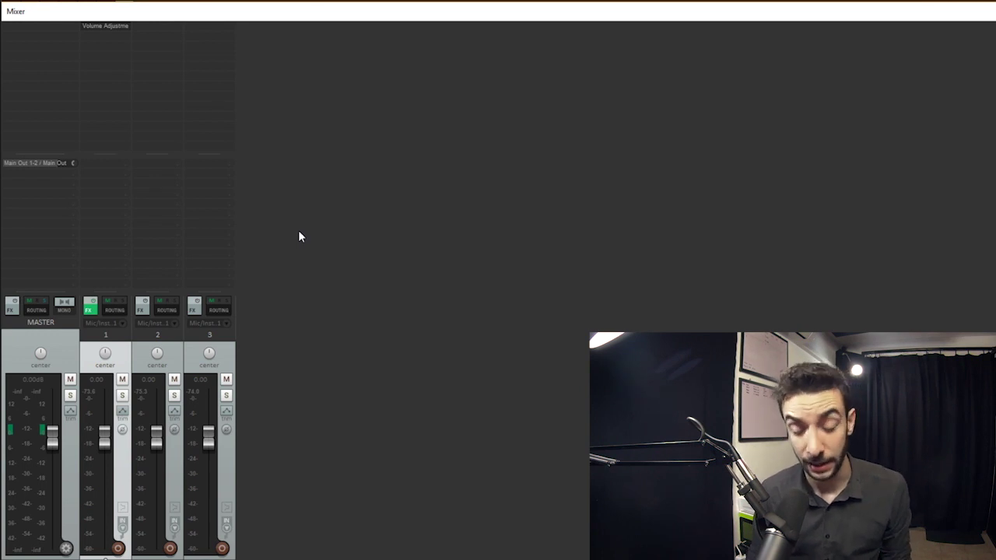
key(ctrl+m)
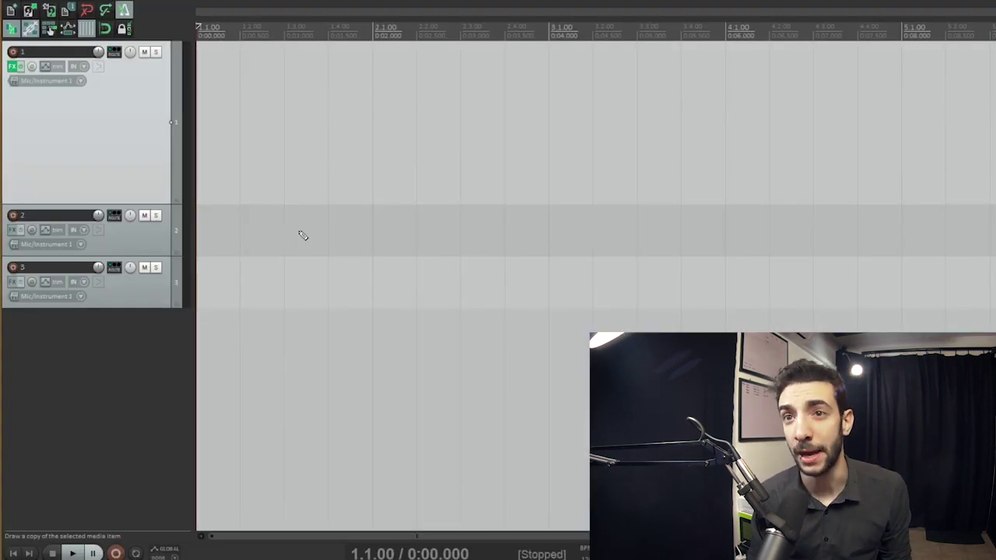
key(ctrl+m)
click(270, 246)
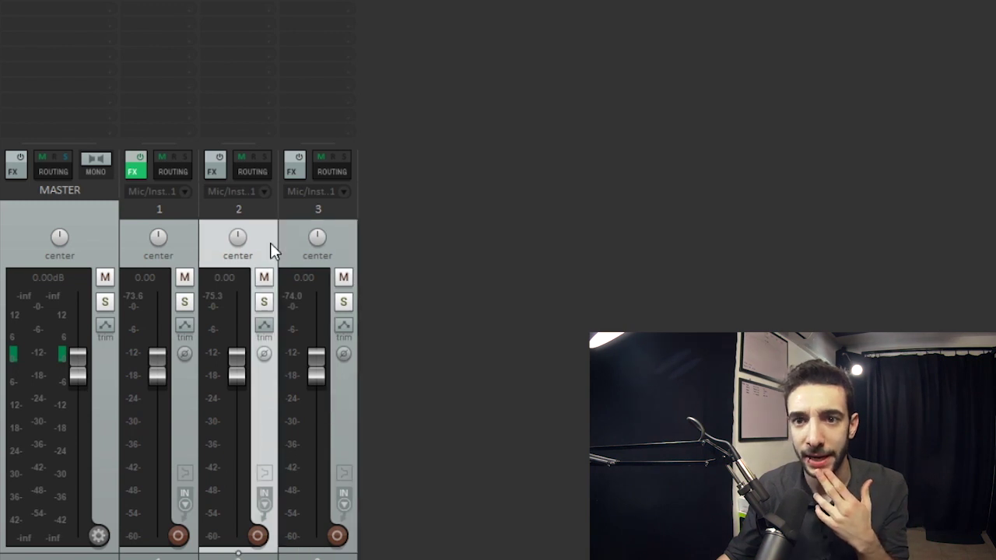
click(192, 242)
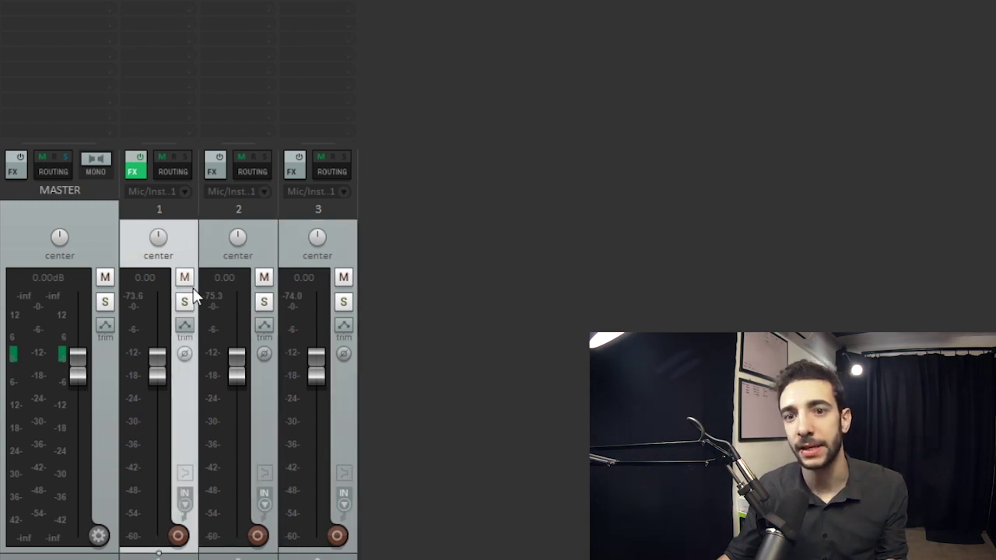
- Move track 1's volume fader in the mixer and reset it to 0.00 dB
mouse_move(162, 367)
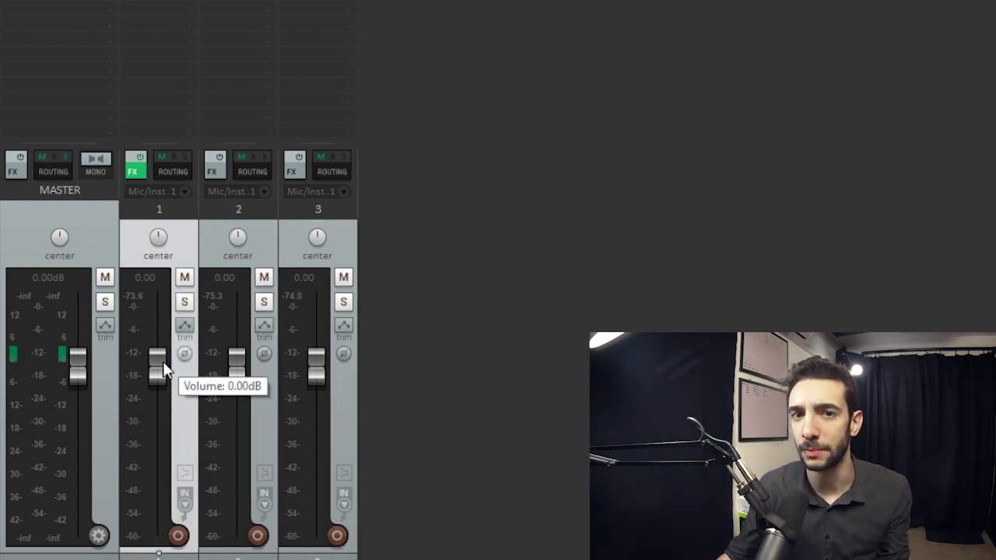
mouse_move(163, 361)
mouse_down()
mouse_move(162, 336)
mouse_move(159, 427)
mouse_move(165, 351)
mouse_move(164, 363)
mouse_up()
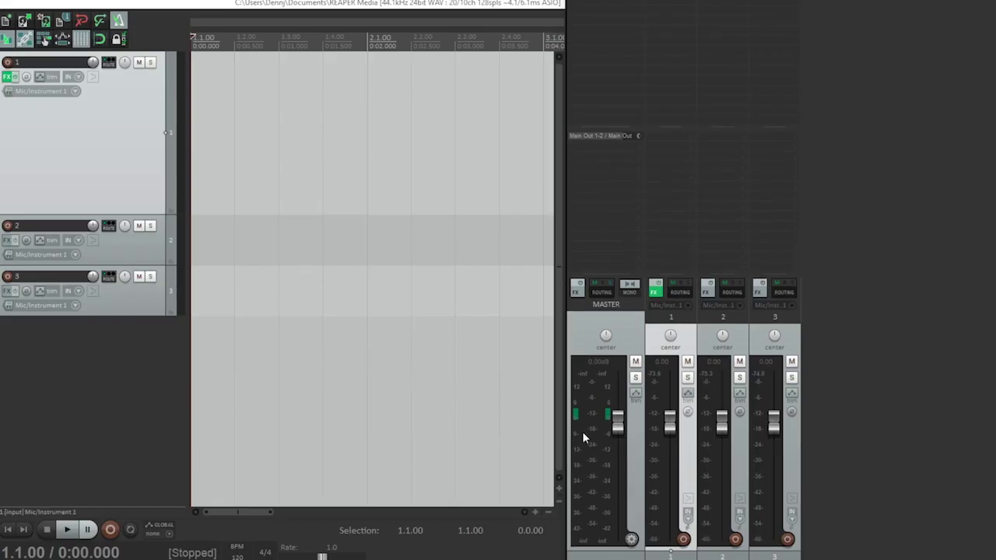
mouse_move(666, 426)
drag(667, 426, 681, 443)
double_click(673, 444)
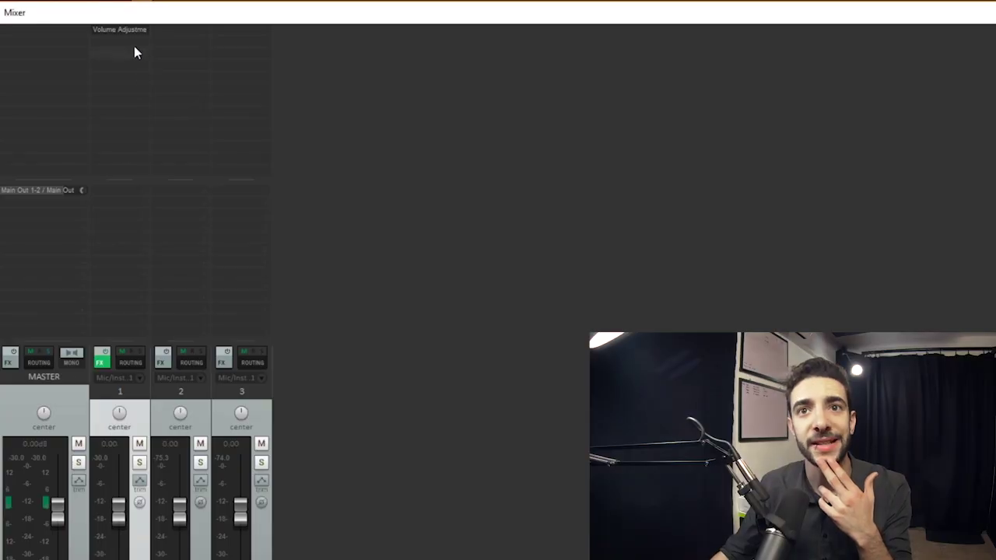
- Add the JS: VU Meter effect to track 1 from the mixer and close the effect windows
double_click(134, 52)
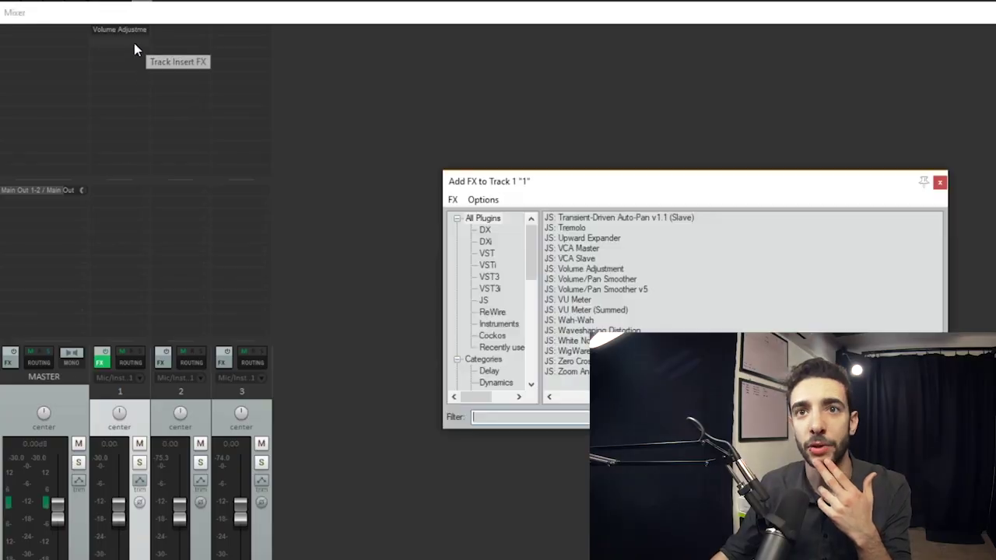
double_click(585, 301)
click(370, 15)
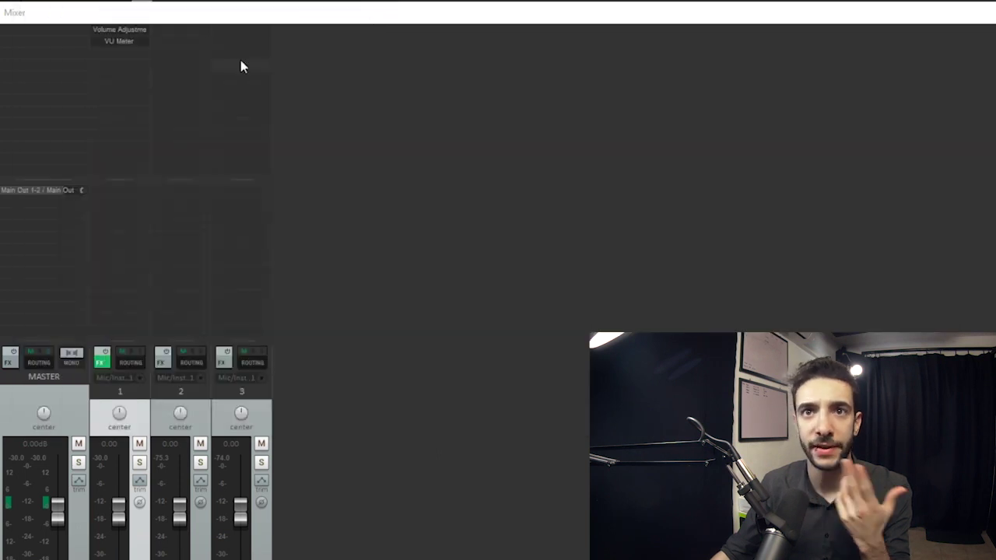
- Bypass the VU Meter effect on track 1 and remove the track's effects
mouse_move(134, 33)
mouse_down()
mouse_move(135, 69)
mouse_move(134, 42)
mouse_up()
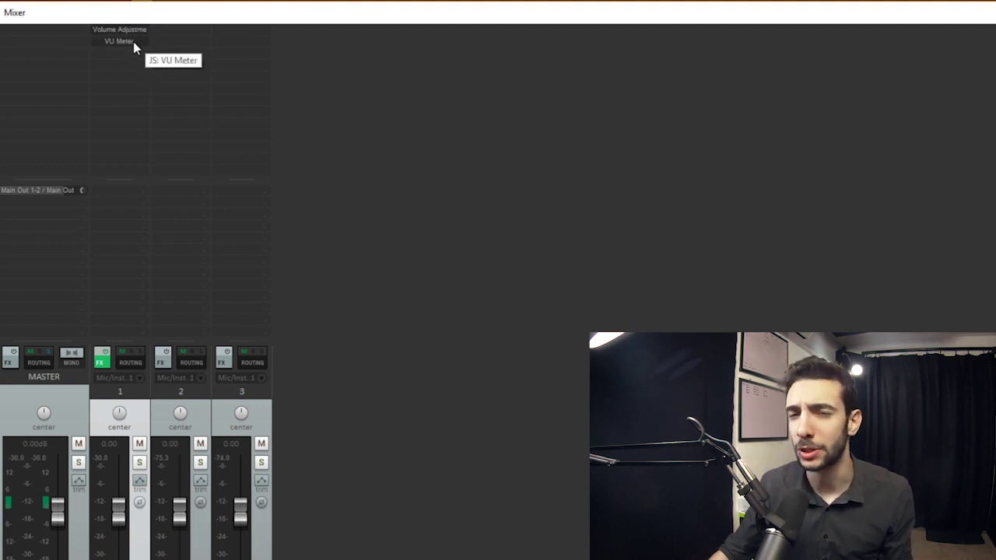
shift+click(133, 41)
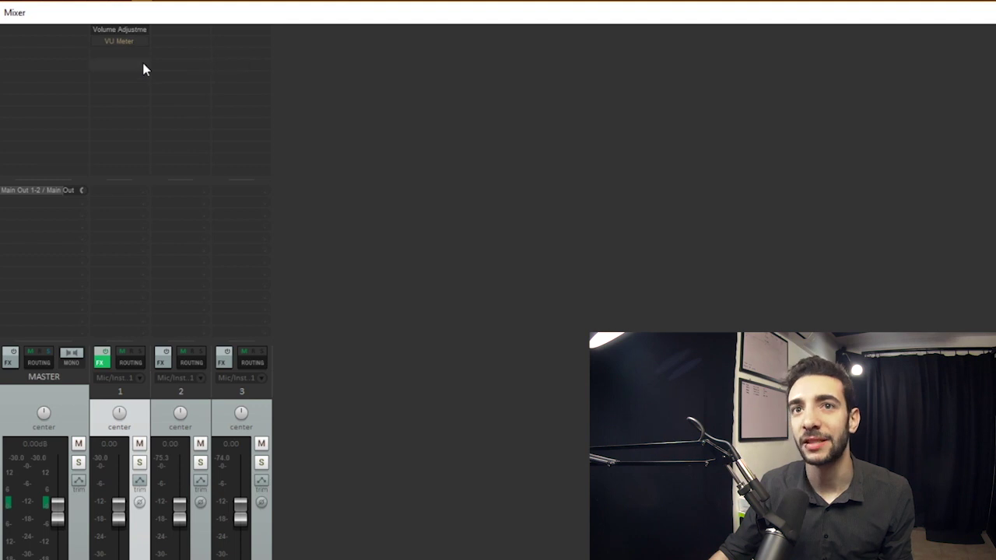
click(132, 41)
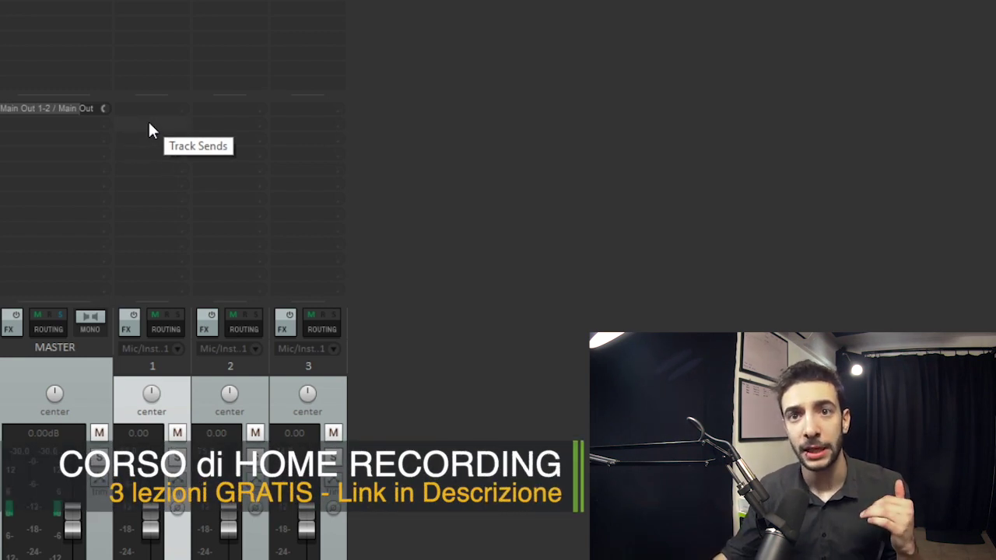
- Add a send from track 1 to track 2 in the mixer and set its level to about -3.8 dB
click(157, 116)
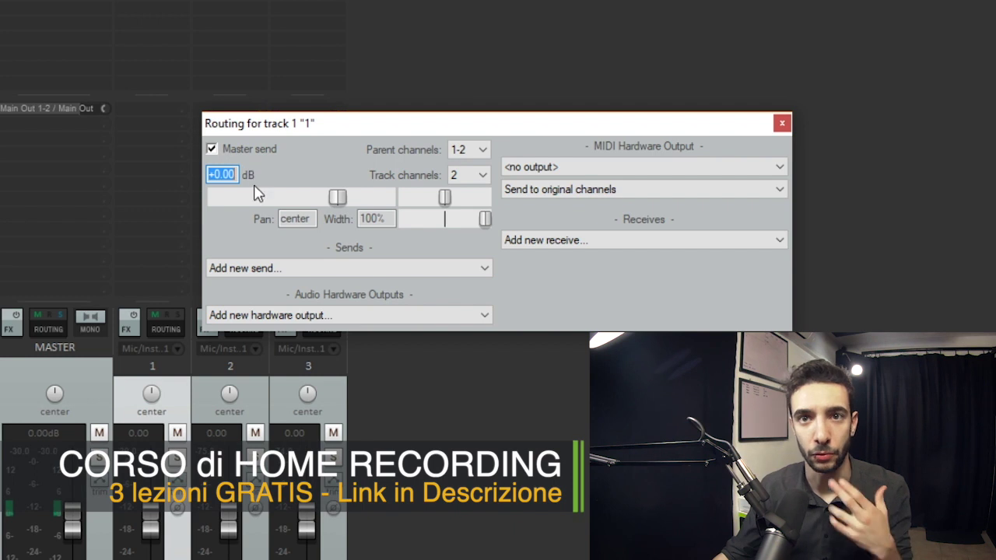
click(282, 271)
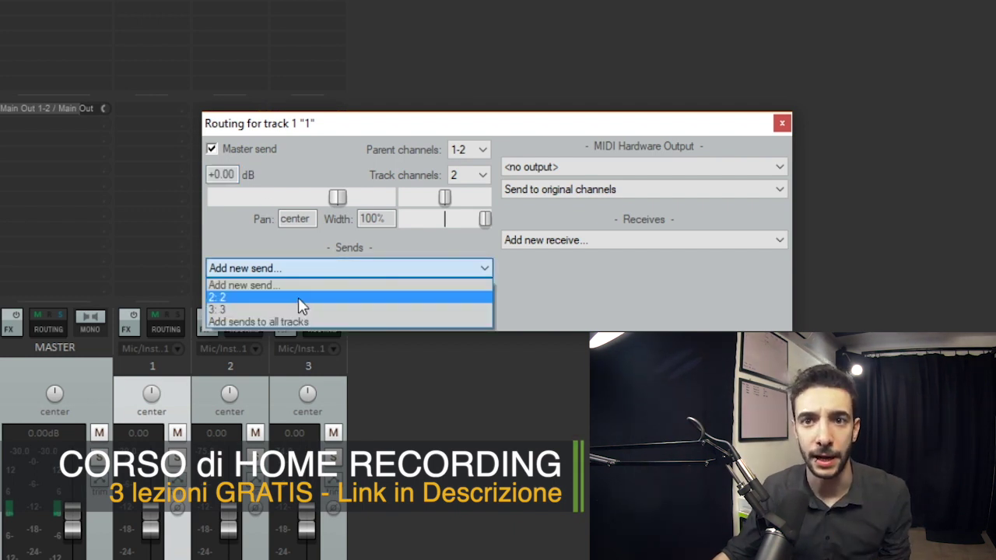
click(298, 297)
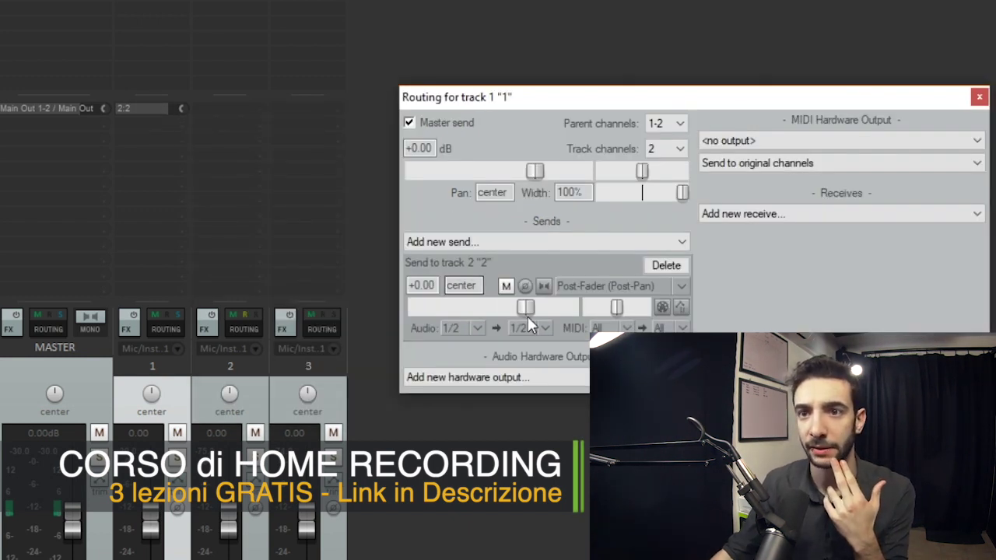
mouse_move(525, 307)
mouse_down()
mouse_move(498, 310)
mouse_move(542, 312)
mouse_move(479, 310)
mouse_move(522, 315)
mouse_up()
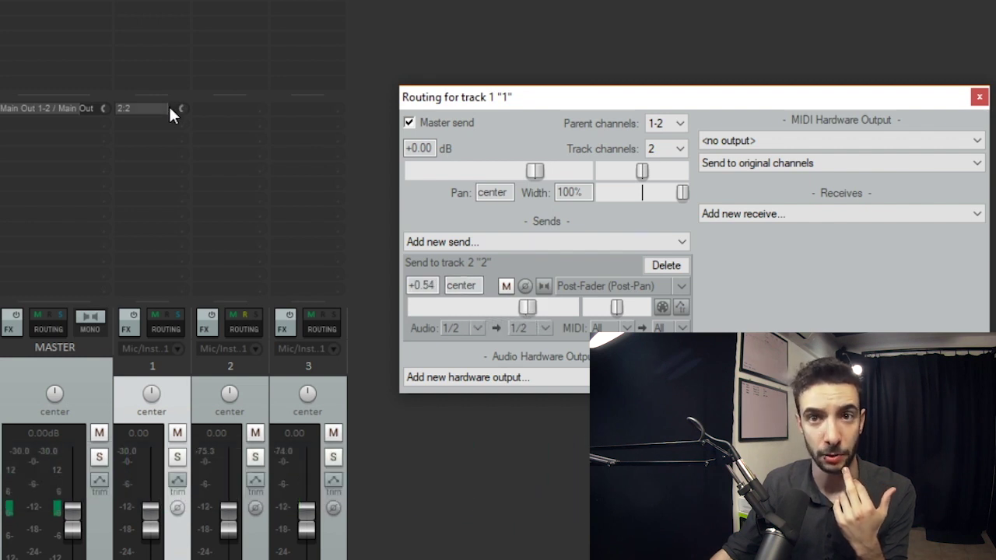
mouse_move(175, 109)
scroll(175, 109, down, 3)
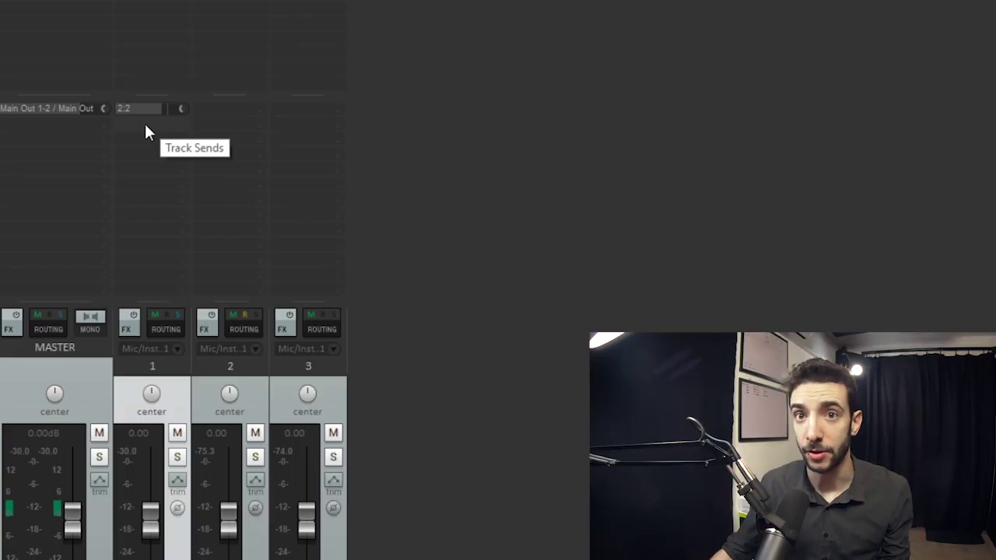
- Add a second send from track 1 to track 3 and undo the changes to track 1's sends
drag(145, 127, 283, 181)
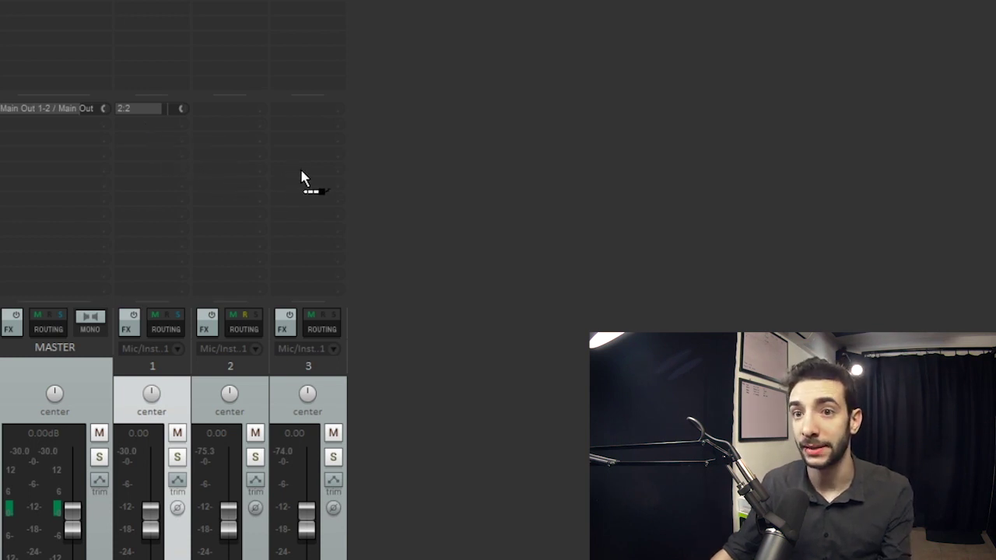
drag(303, 179, 303, 179)
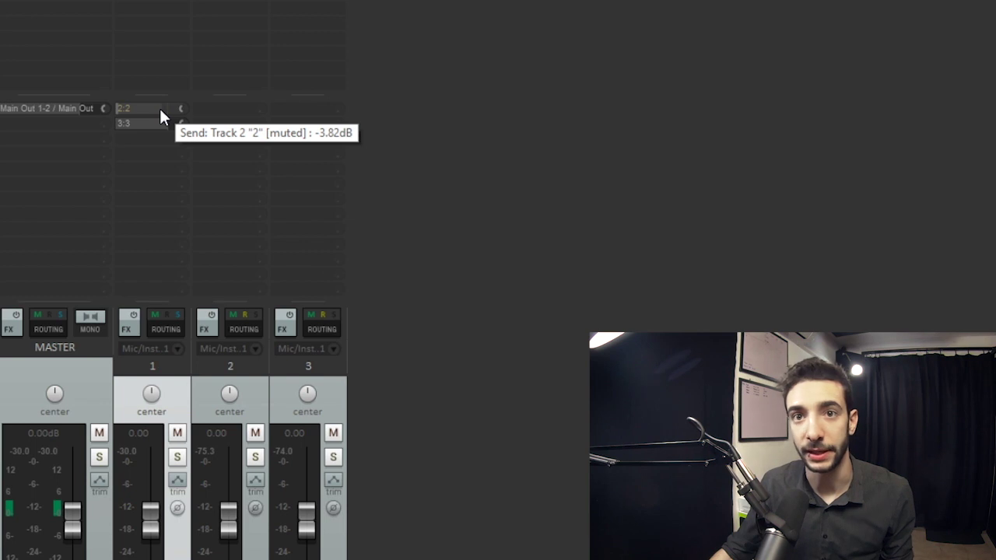
key(ctrl+z)
key(ctrl+z)
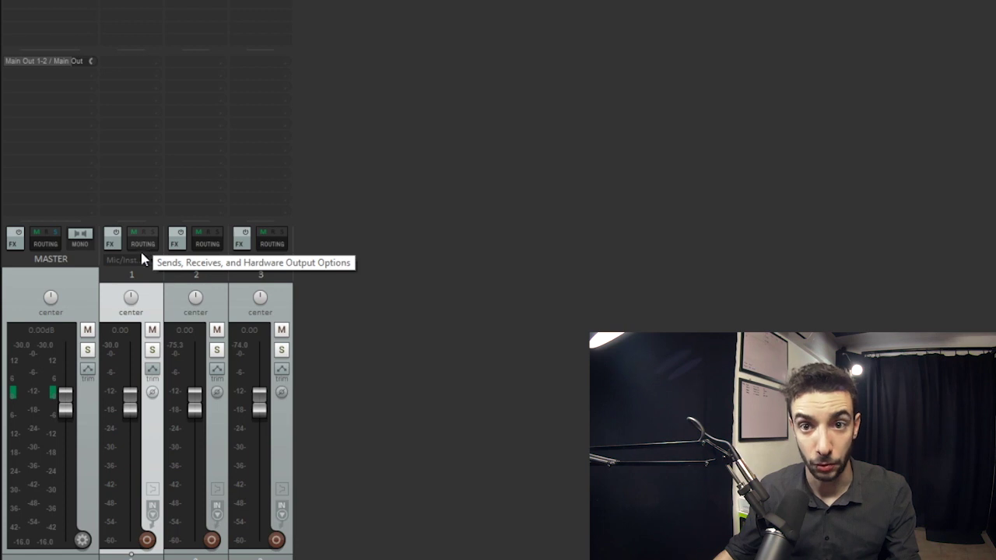
- View track 1's input options in the mixer without changing them, and reset the track's pan to center
click(142, 265)
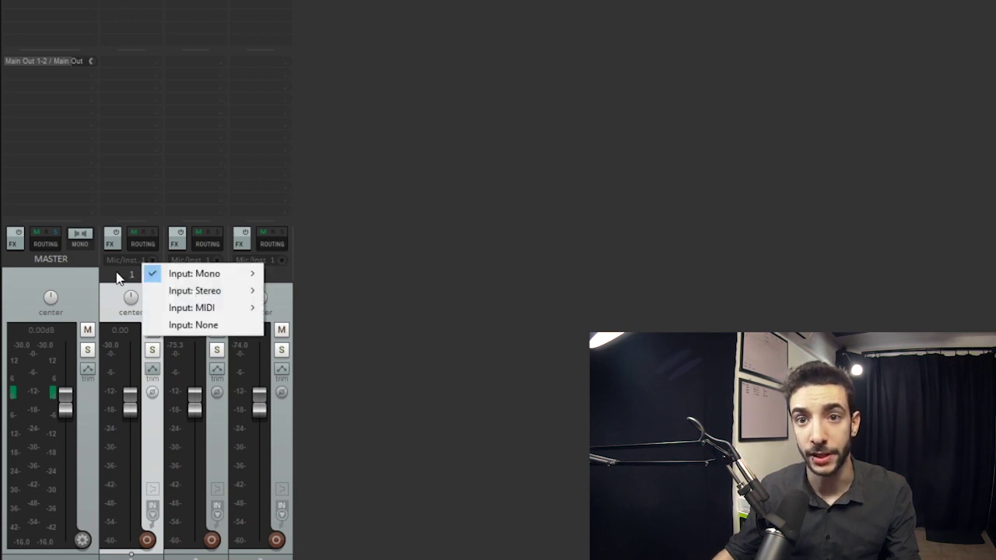
click(119, 277)
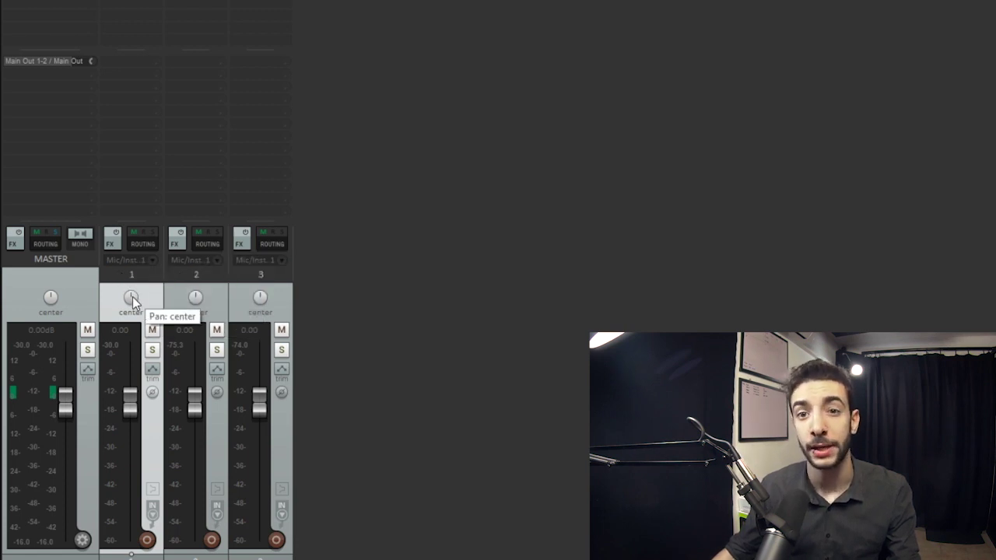
drag(132, 297, 132, 296)
double_click(133, 296)
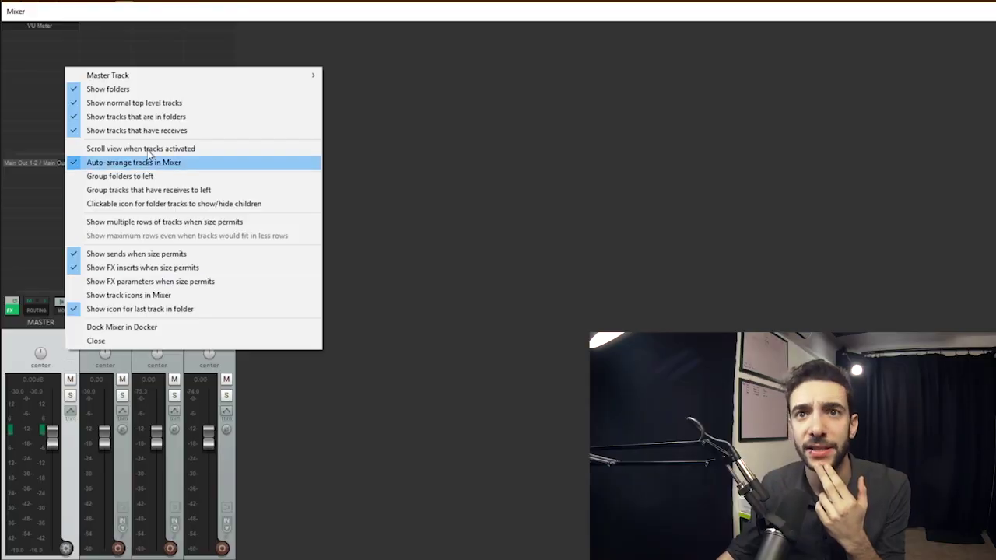
- Show the master track in a separate window and move that window over the empty area of the mixer
mouse_move(214, 76)
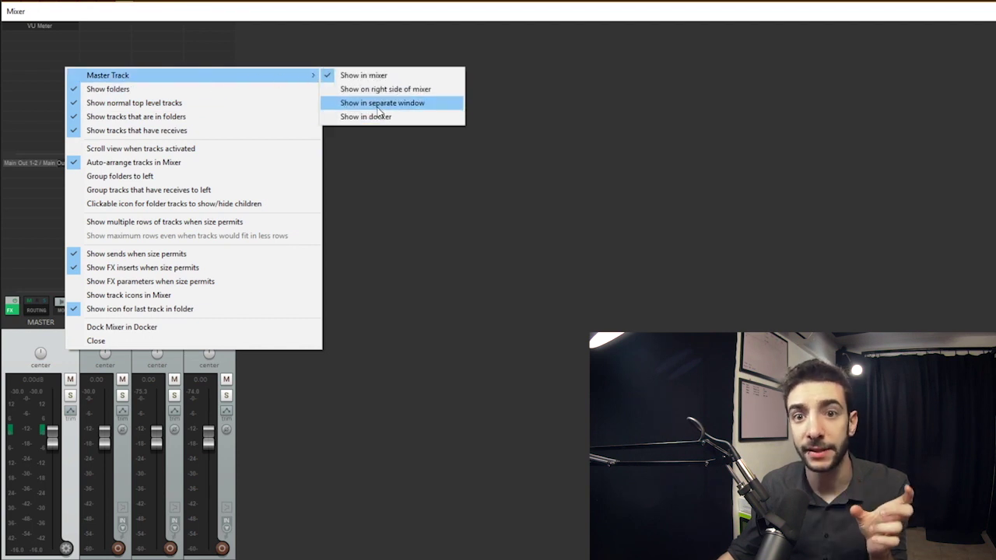
click(378, 106)
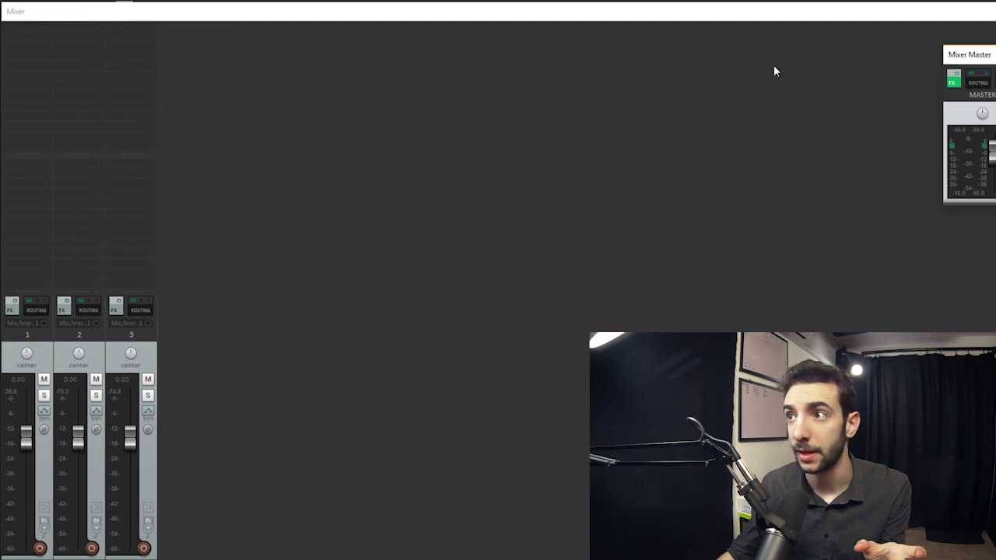
drag(956, 57, 704, 84)
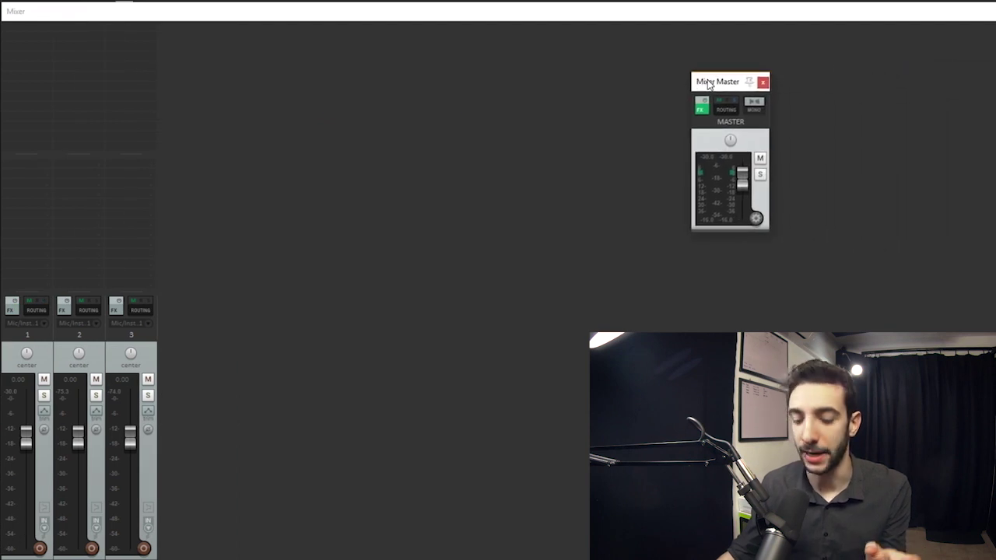
- Hide the mixer, and make the Mixer Master window taller and move it to the far end of the arrange view
key(ctrl+m)
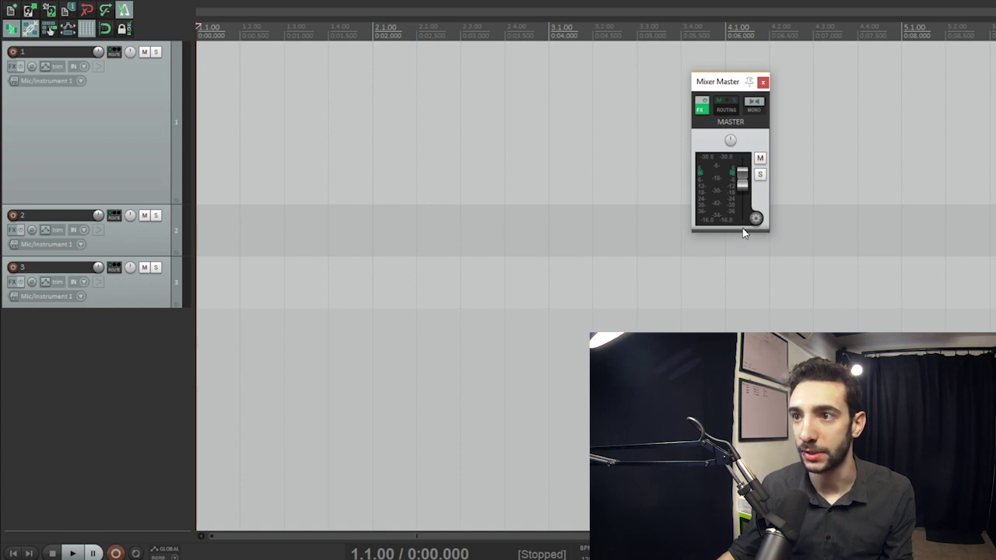
drag(742, 234, 739, 342)
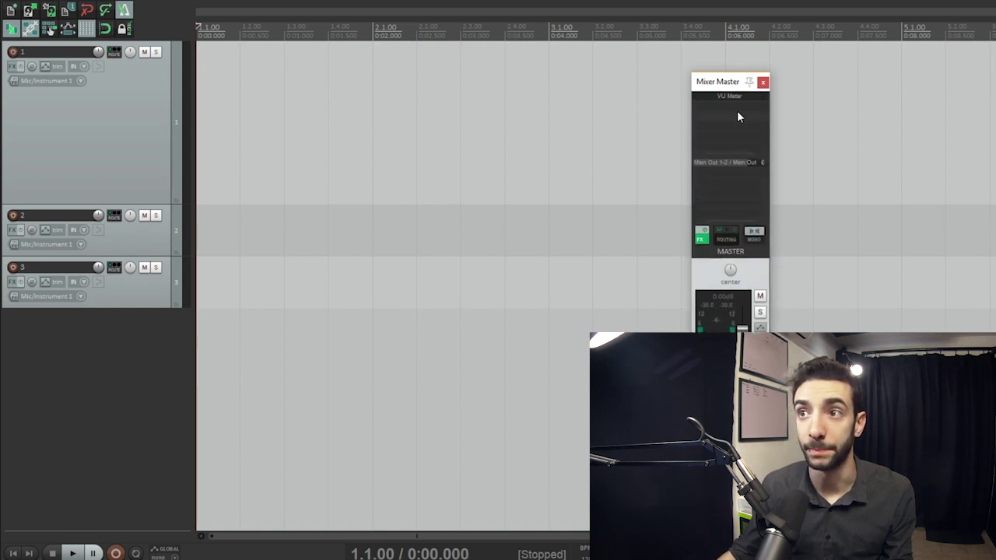
drag(717, 81, 994, 129)
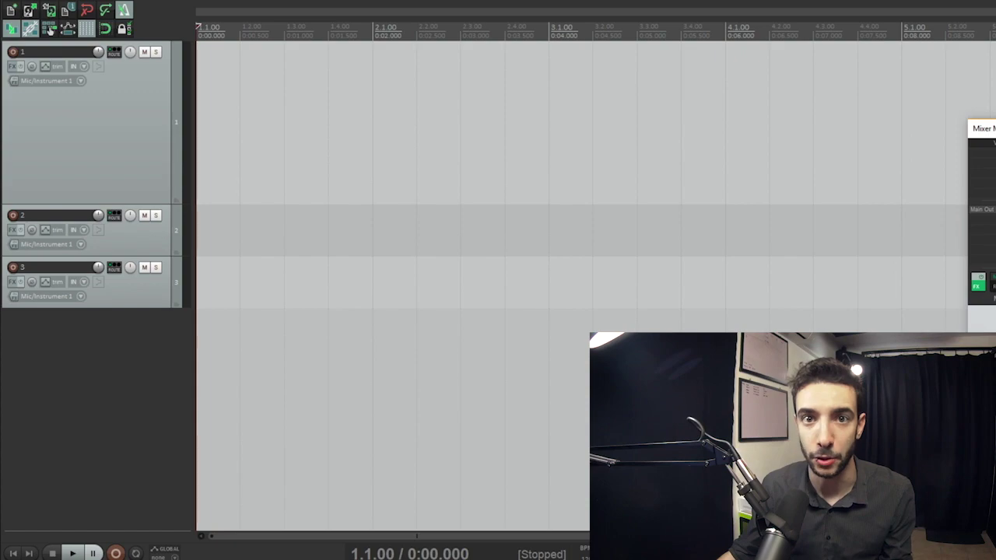